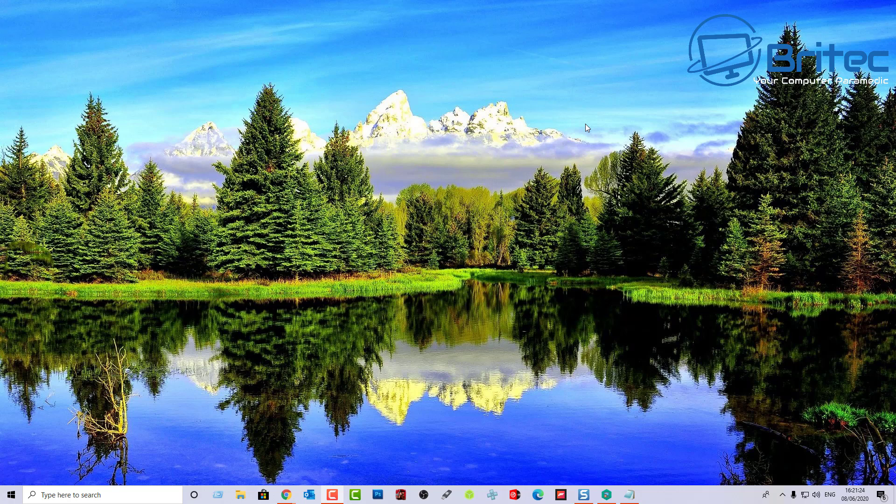
# Bring up the Kaspersky Internet Security main window from the taskbar.
pyautogui.click(606, 494)
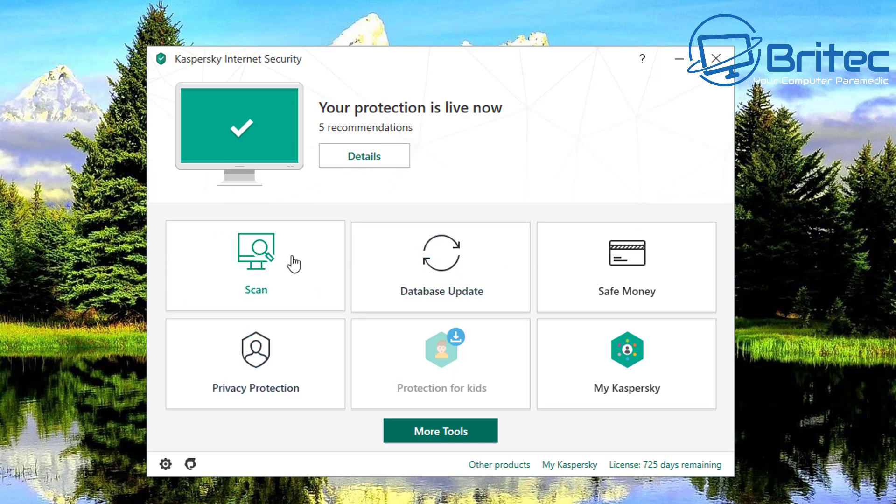
# Browse the Selective Scan, External Device Scan and Task Manager scan pages.
pyautogui.click(265, 290)
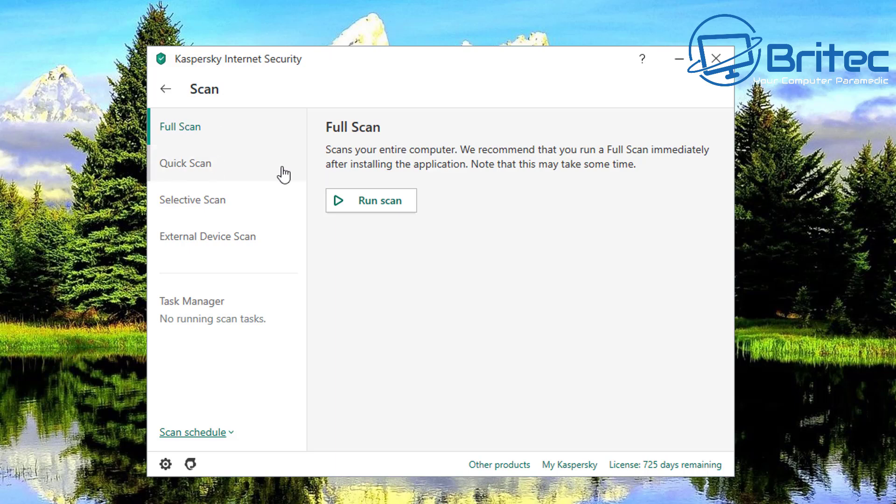
pyautogui.click(227, 207)
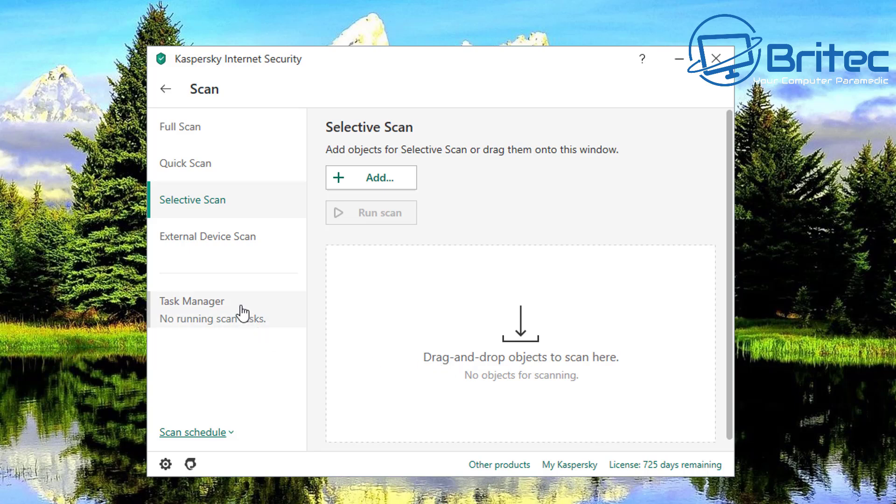
pyautogui.click(188, 247)
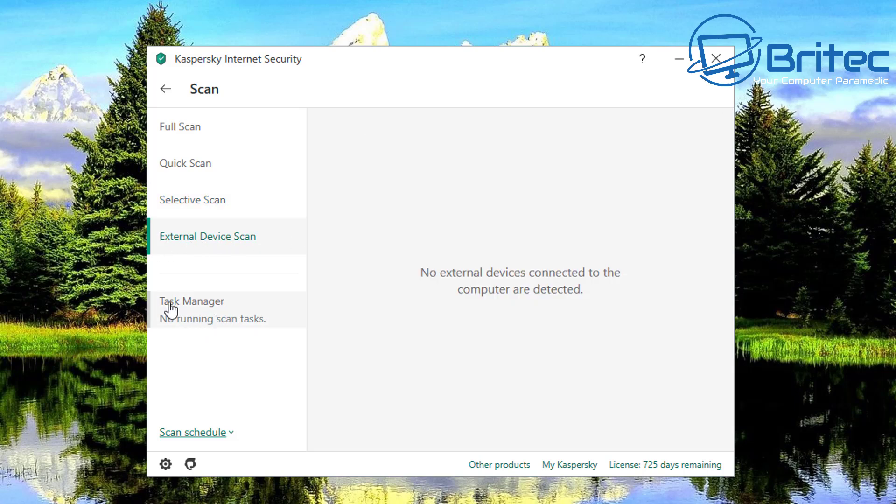
pyautogui.click(205, 307)
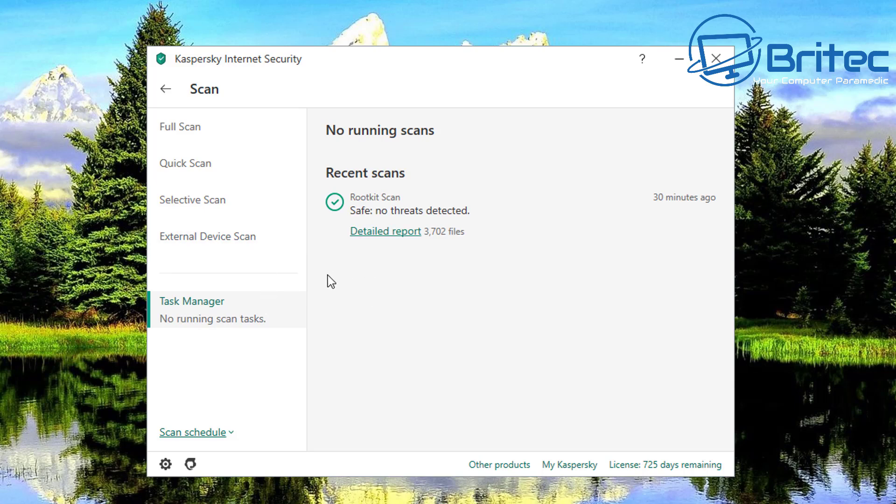
# Check the Vulnerability Scan schedule frequency options and leave it set to manually.
pyautogui.click(215, 434)
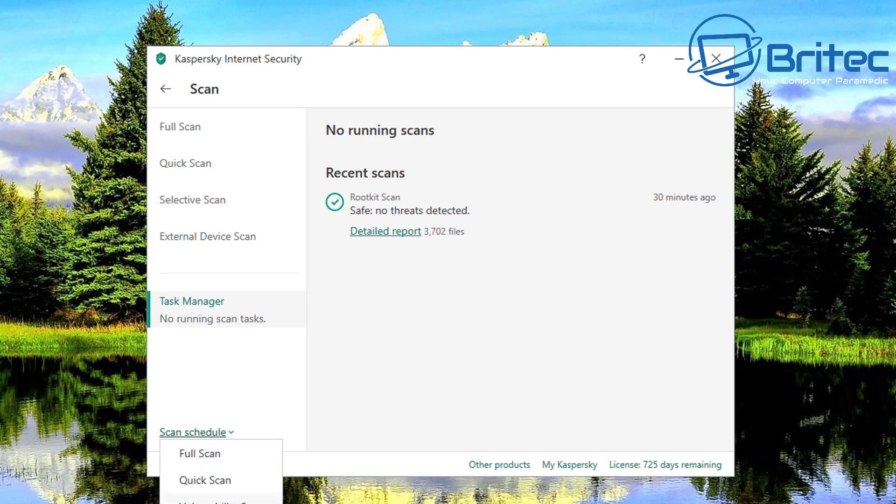
pyautogui.click(210, 501)
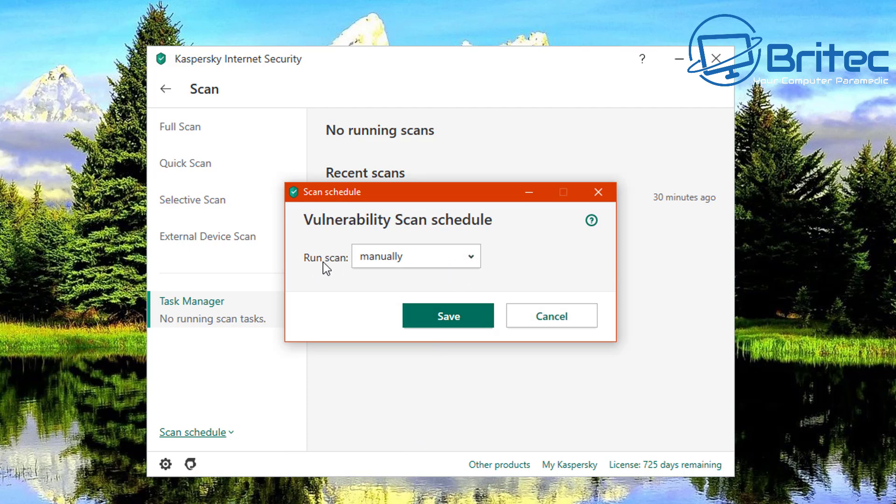
pyautogui.click(465, 259)
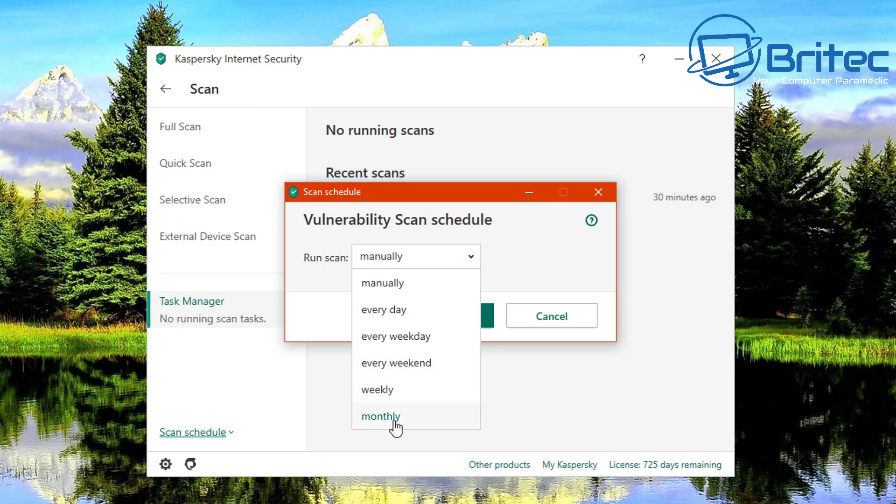
pyautogui.click(599, 199)
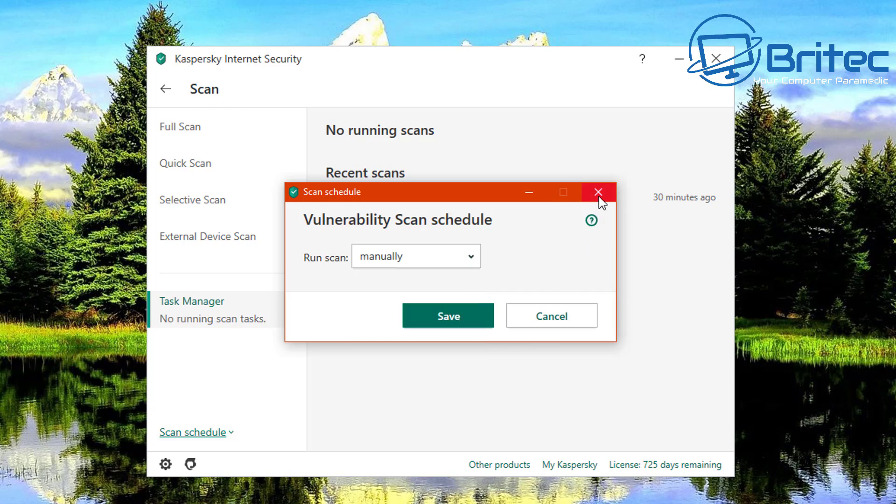
pyautogui.click(598, 193)
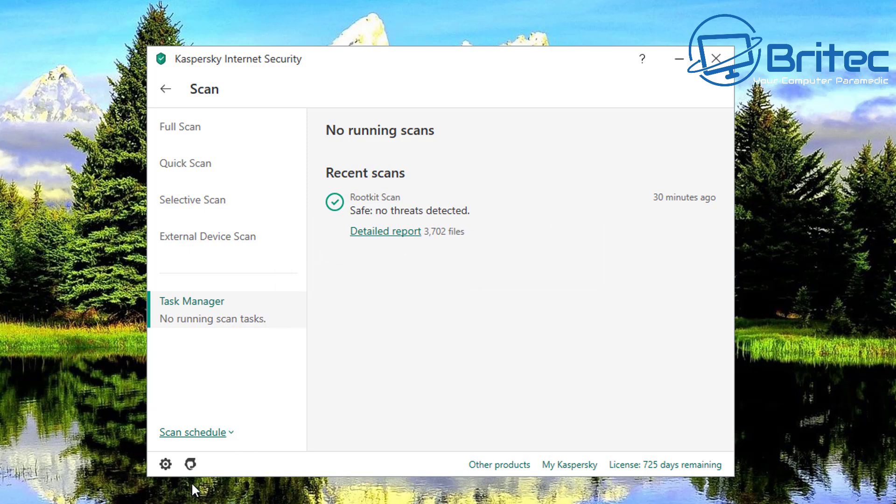
pyautogui.click(165, 90)
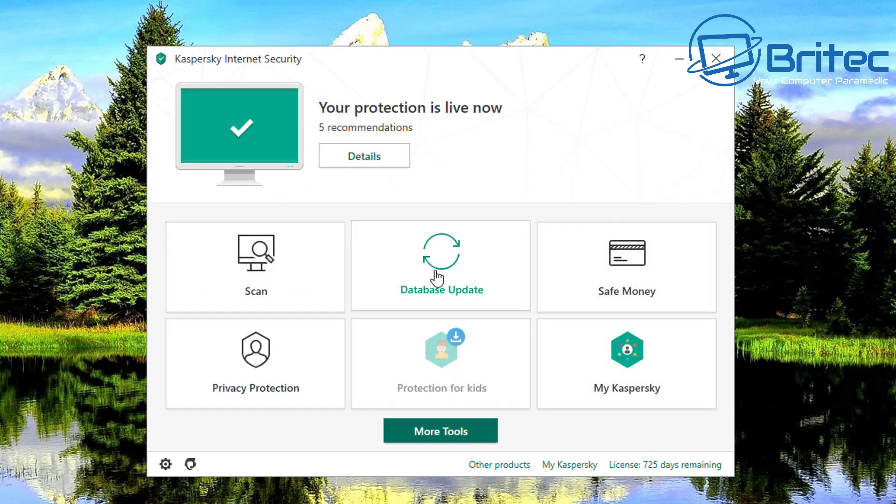
pyautogui.click(443, 293)
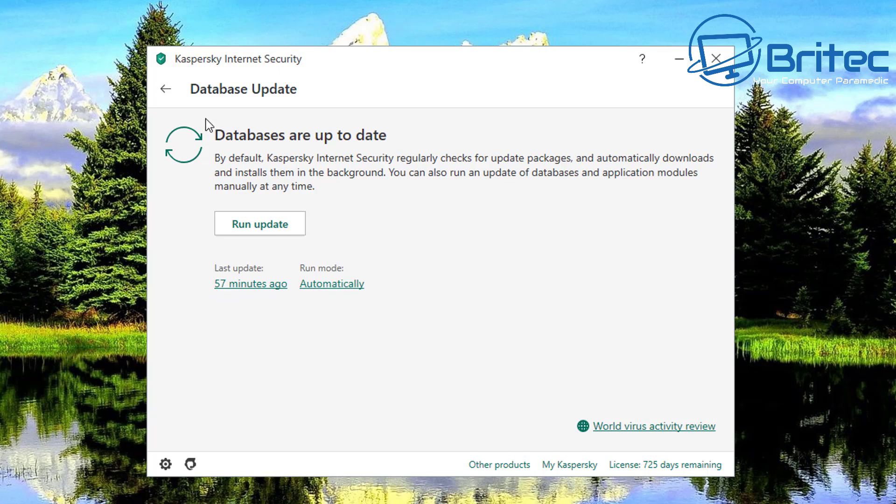
pyautogui.click(163, 90)
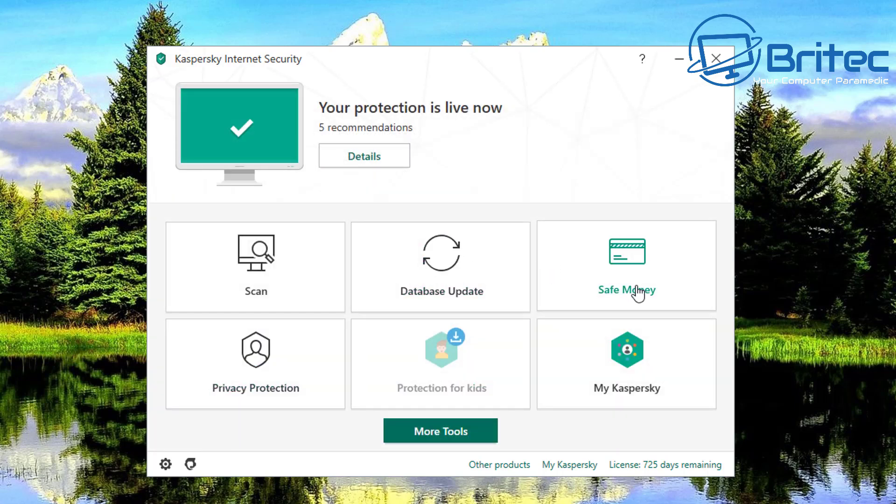
pyautogui.click(631, 299)
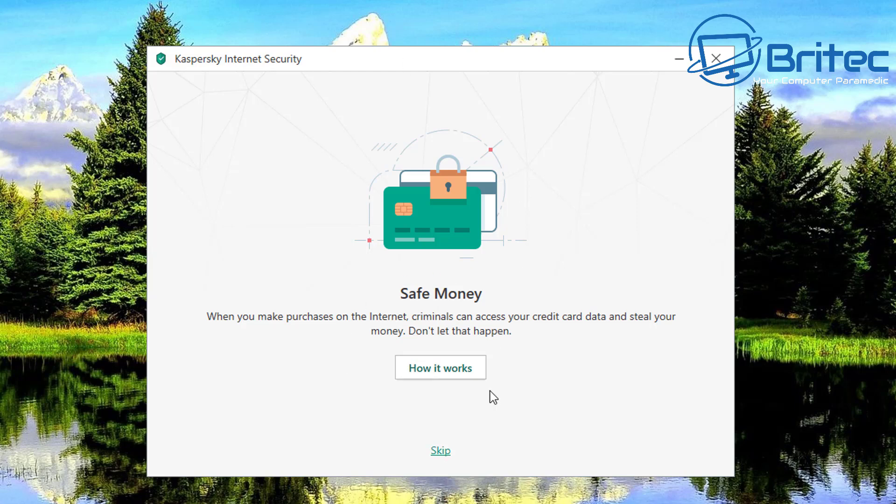
pyautogui.click(438, 452)
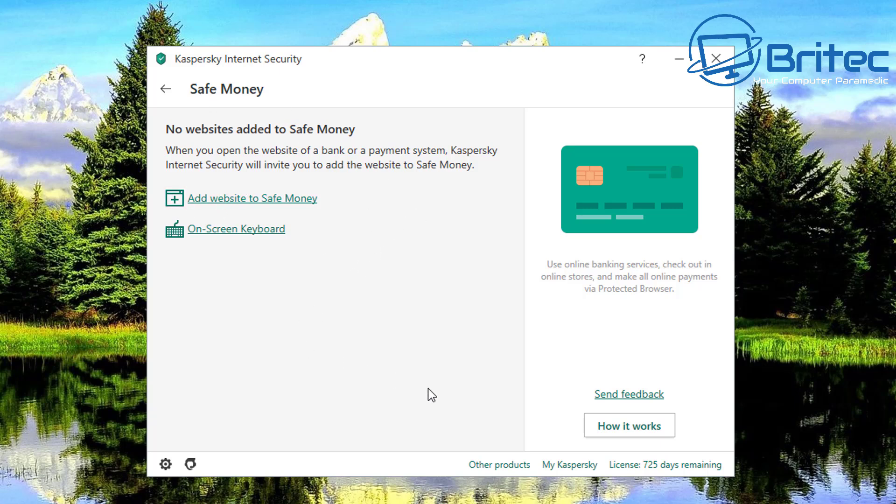
pyautogui.click(166, 90)
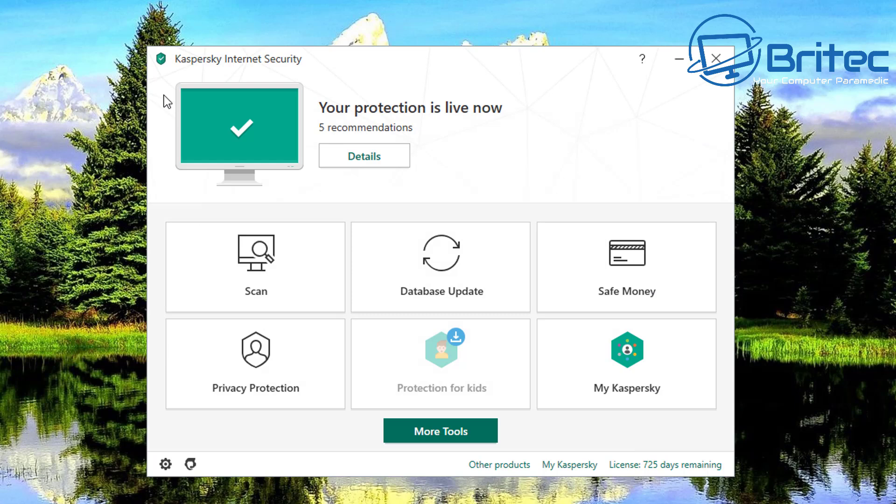
pyautogui.click(240, 394)
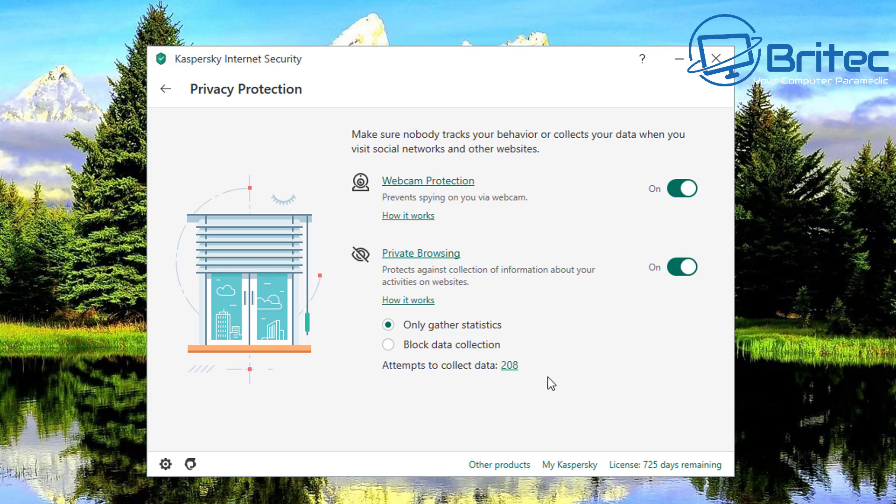
pyautogui.click(164, 90)
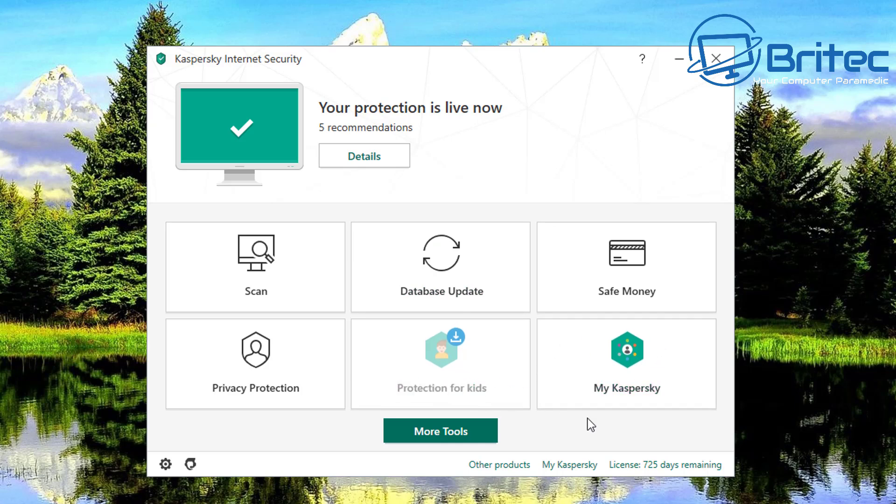
pyautogui.click(617, 376)
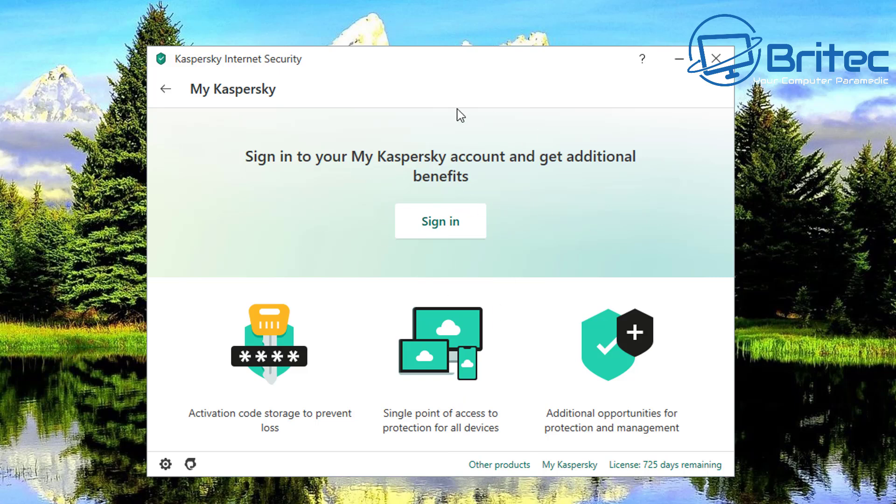
pyautogui.click(160, 96)
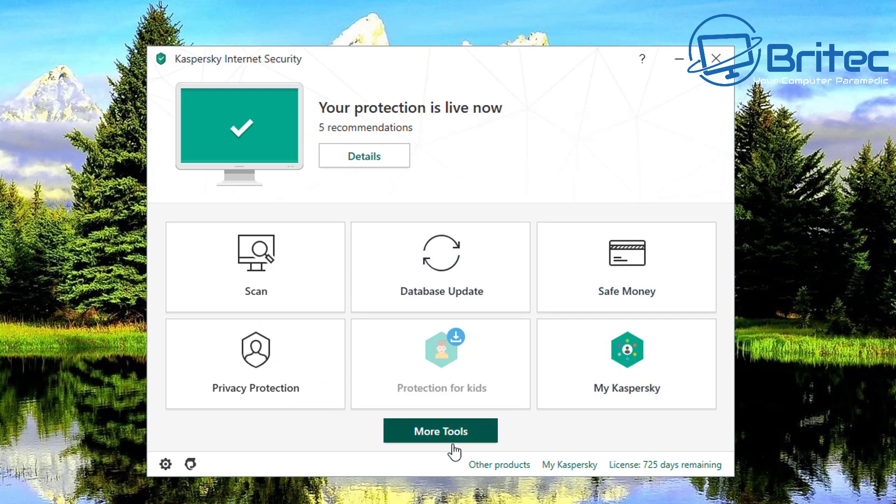
# Open Cloud Protection under Tools and read its Learn more page about Kaspersky Security Network.
pyautogui.click(424, 433)
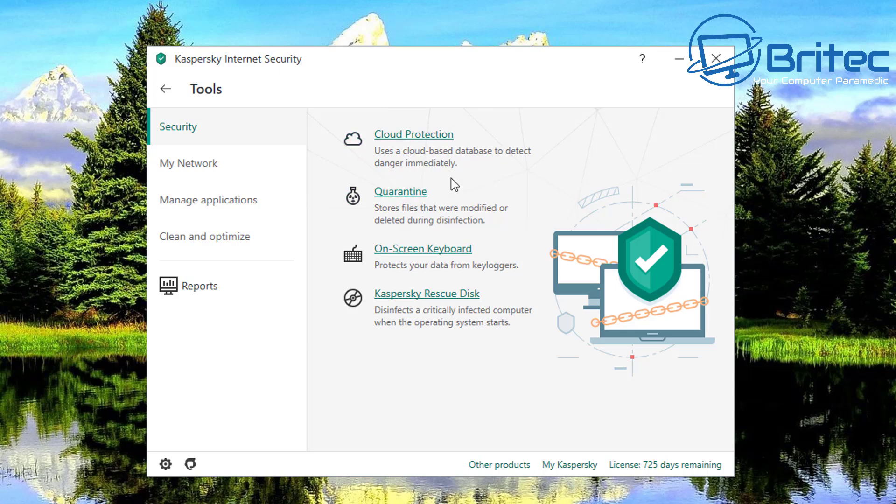
pyautogui.click(414, 135)
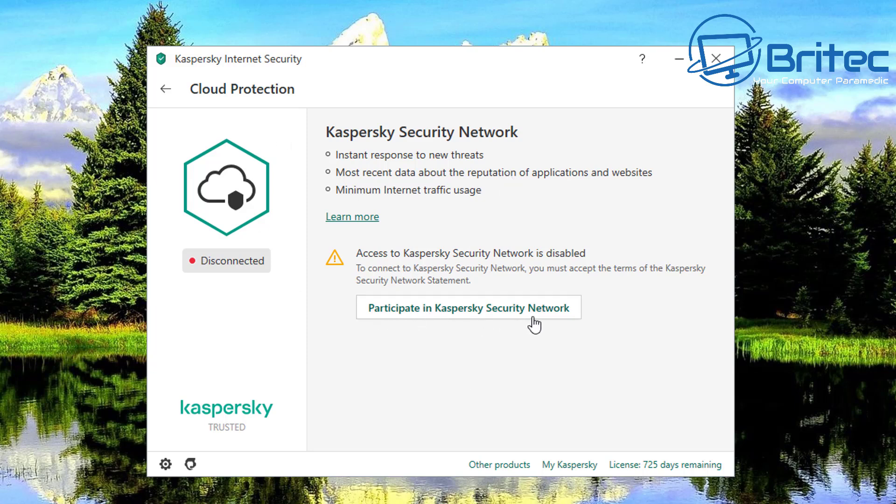
pyautogui.click(346, 222)
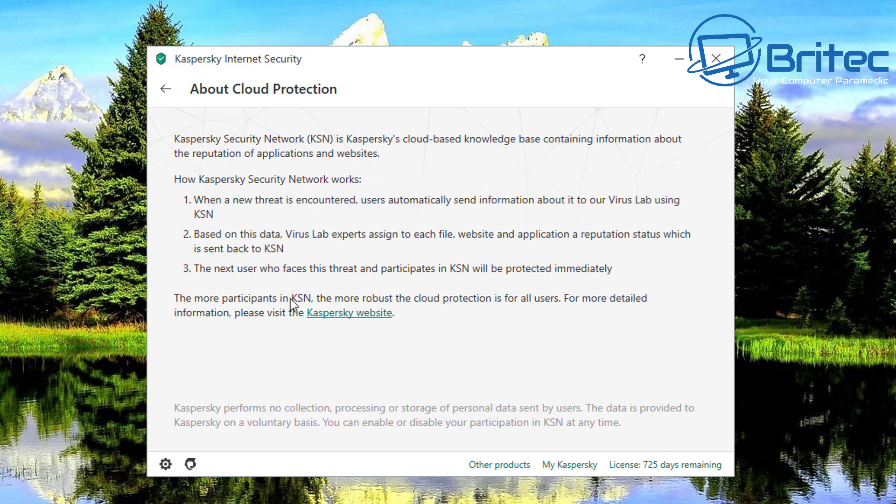
pyautogui.click(166, 91)
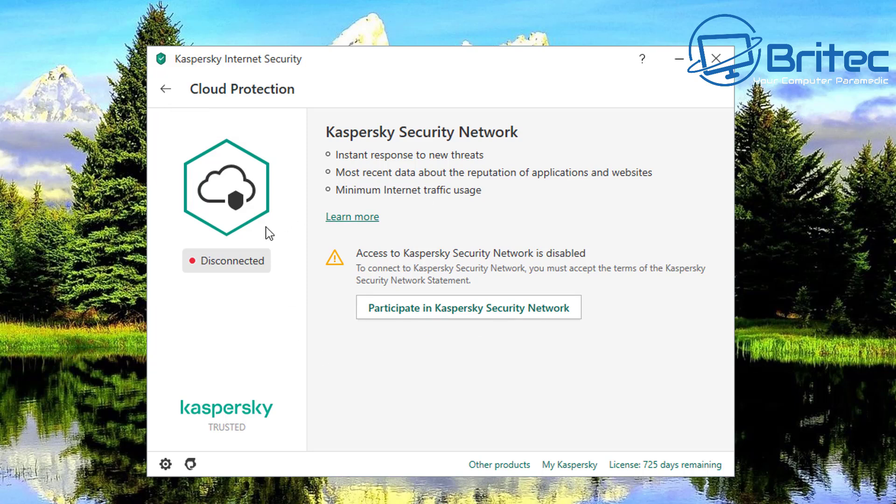
# Check the empty Quarantine from the Tools list, then return to Tools.
pyautogui.click(161, 92)
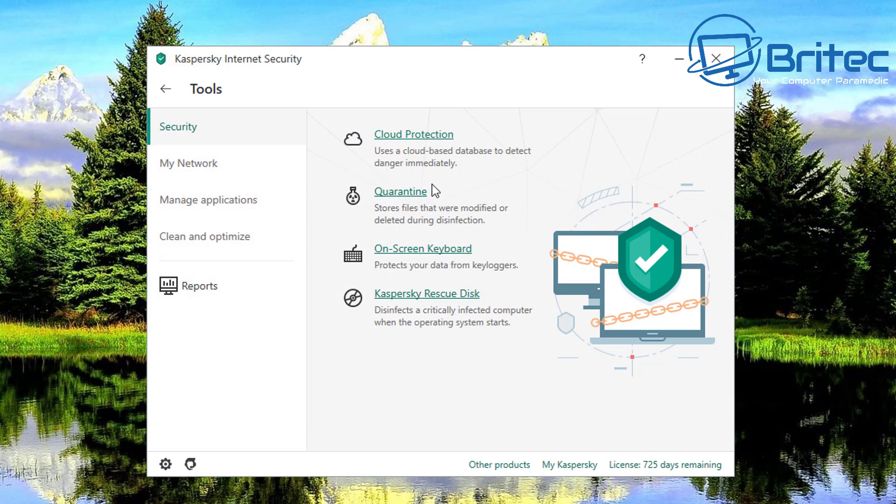
pyautogui.click(394, 195)
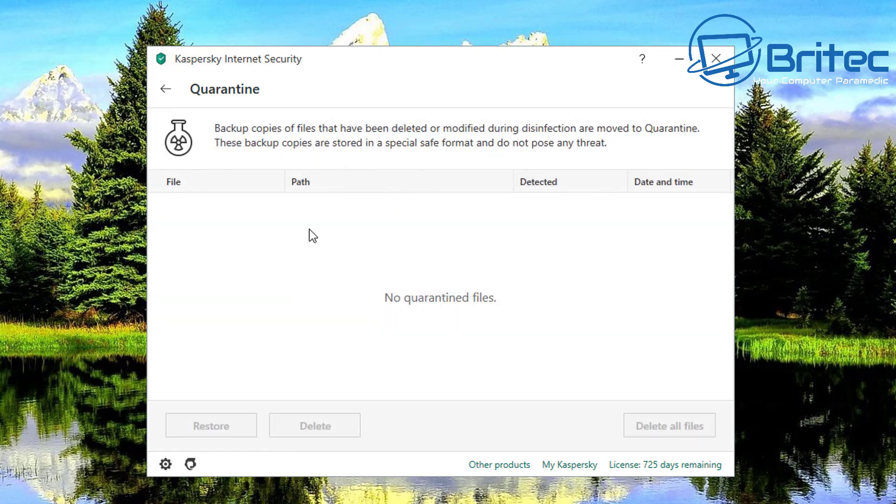
pyautogui.click(166, 89)
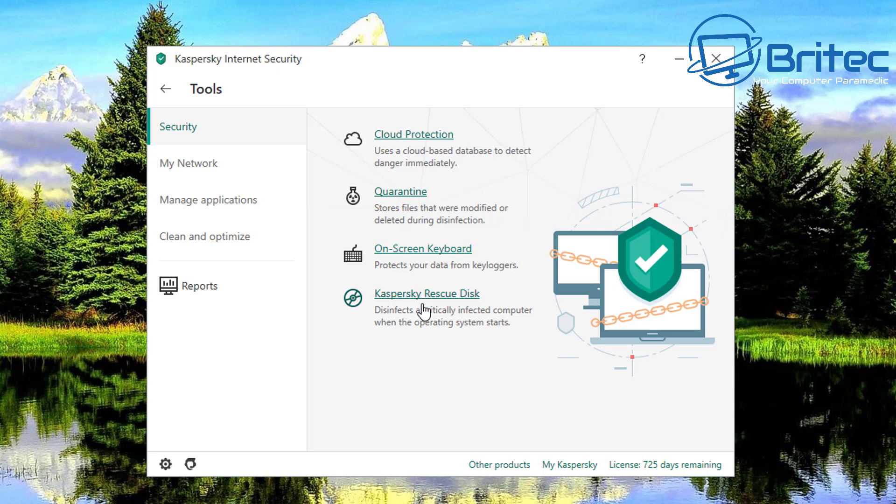
# View the Secure Connection VPN introduction under My Network tools, then go back.
pyautogui.click(187, 169)
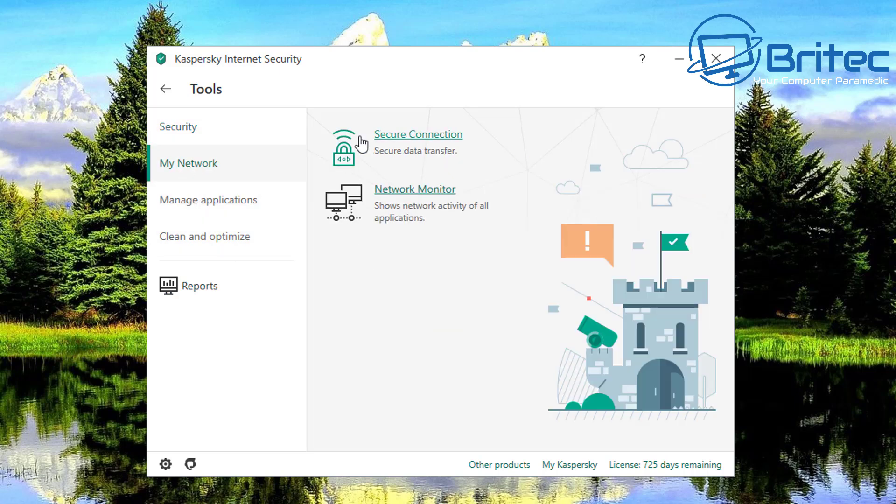
pyautogui.click(432, 140)
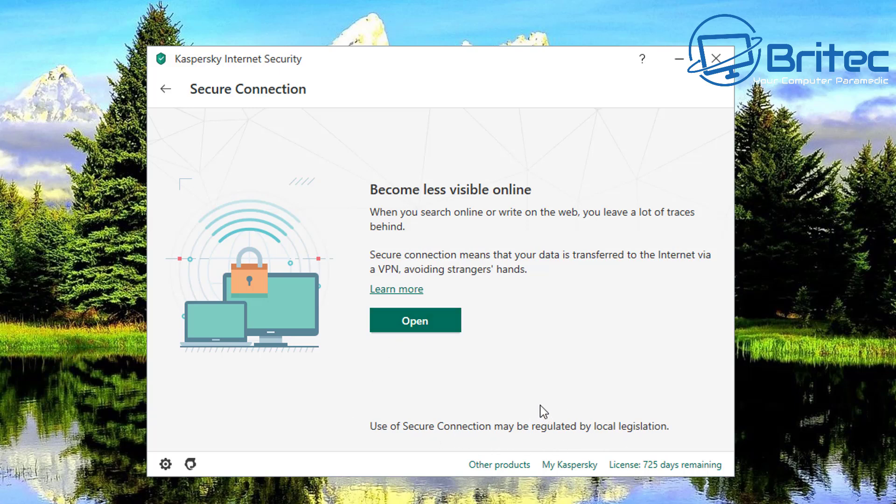
pyautogui.click(168, 91)
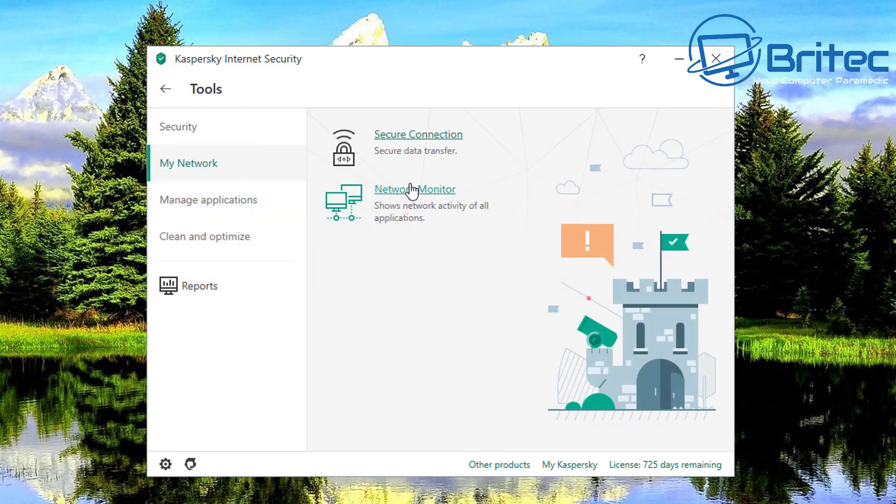
pyautogui.click(416, 188)
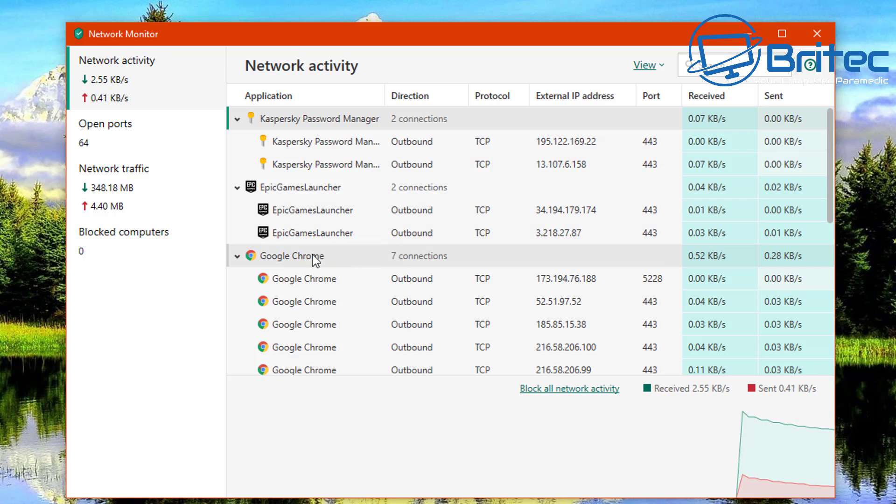
pyautogui.rightClick(316, 283)
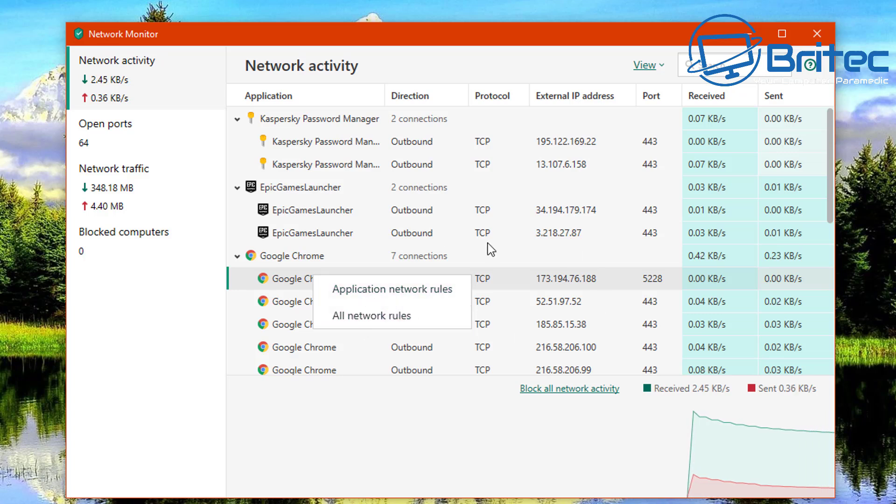
pyautogui.click(417, 290)
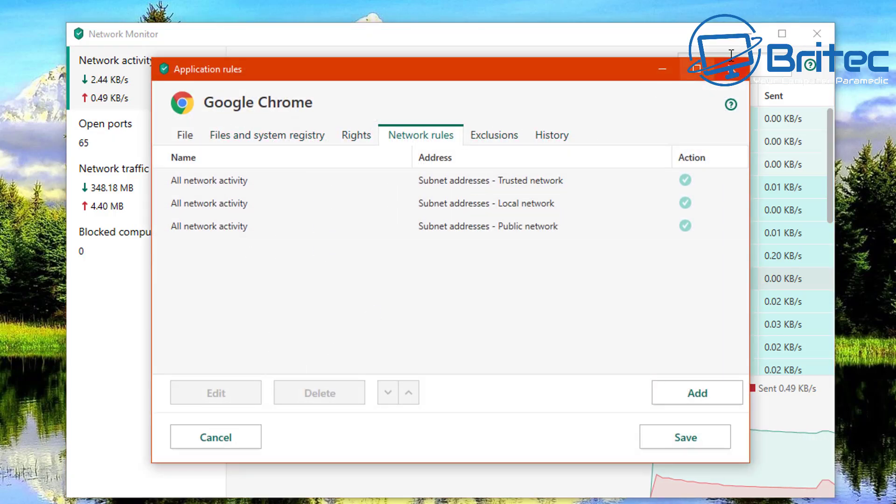
pyautogui.click(731, 69)
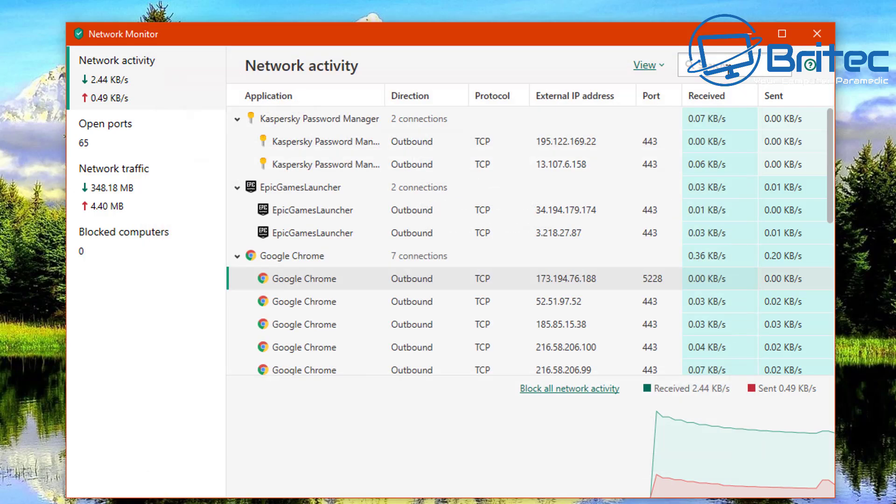
pyautogui.click(814, 36)
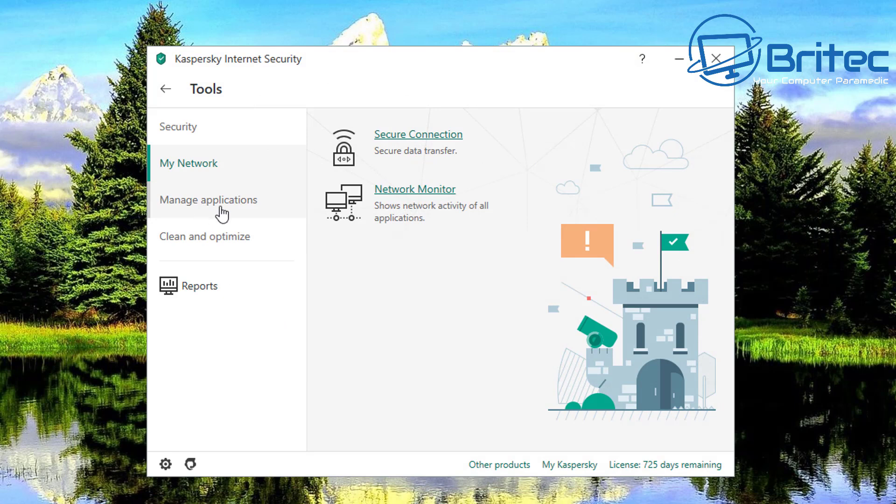
# Check Software Updater under Manage applications, which reports a required database update, then go back.
pyautogui.click(203, 206)
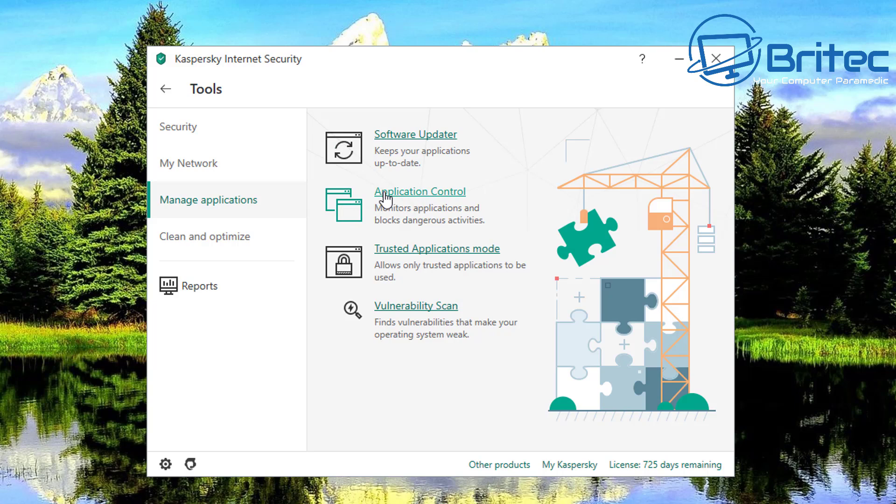
pyautogui.click(431, 135)
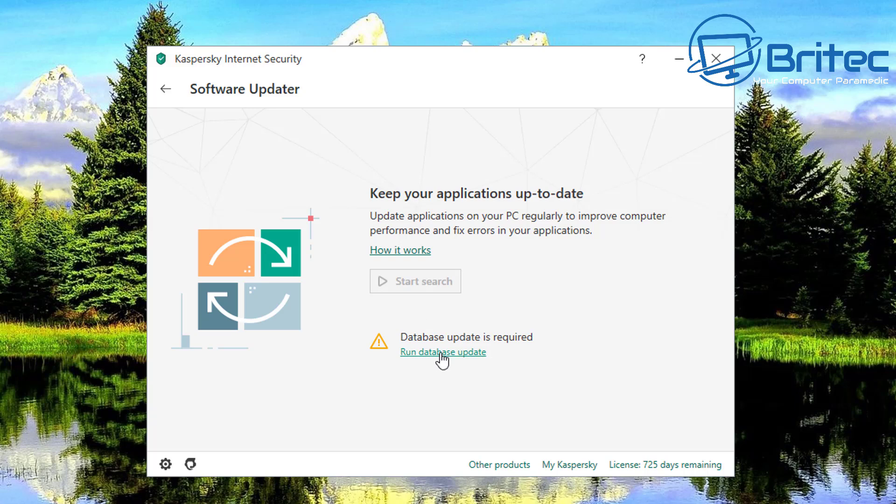
pyautogui.click(166, 89)
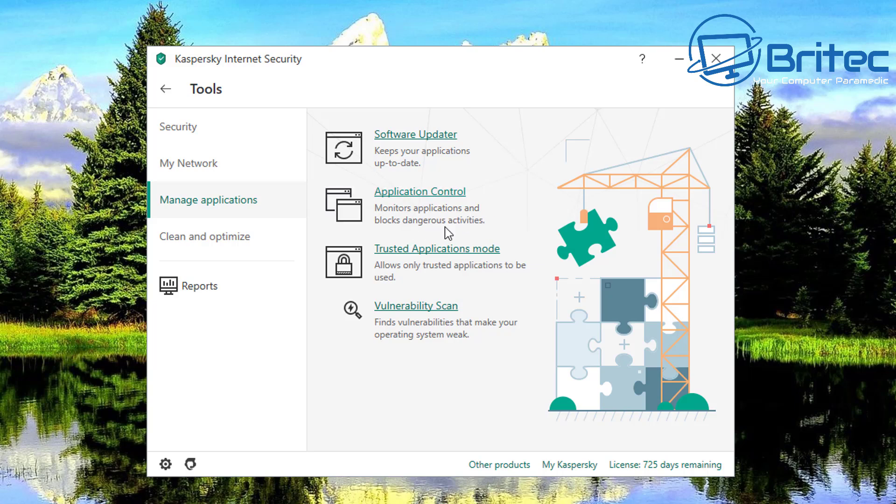
pyautogui.click(421, 192)
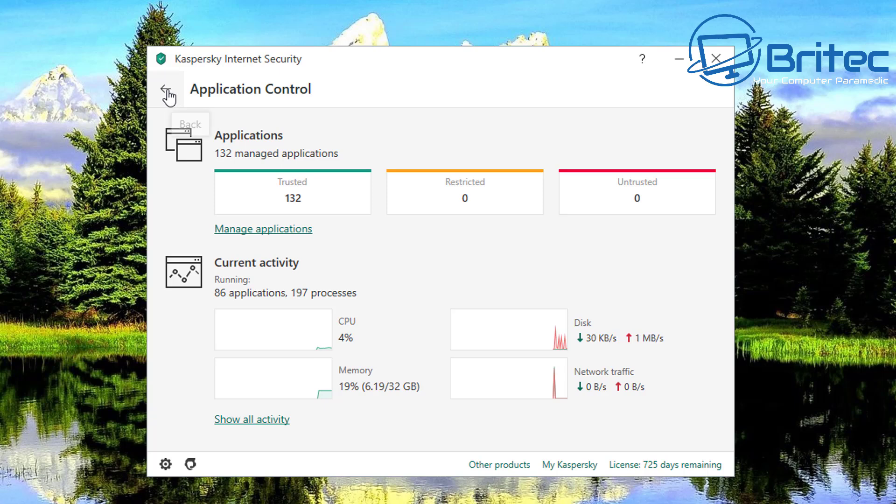
pyautogui.click(167, 89)
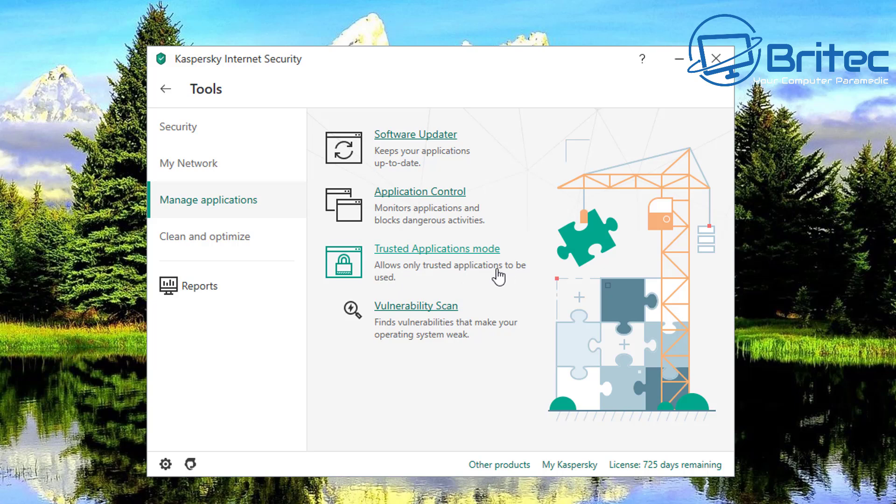
pyautogui.click(447, 254)
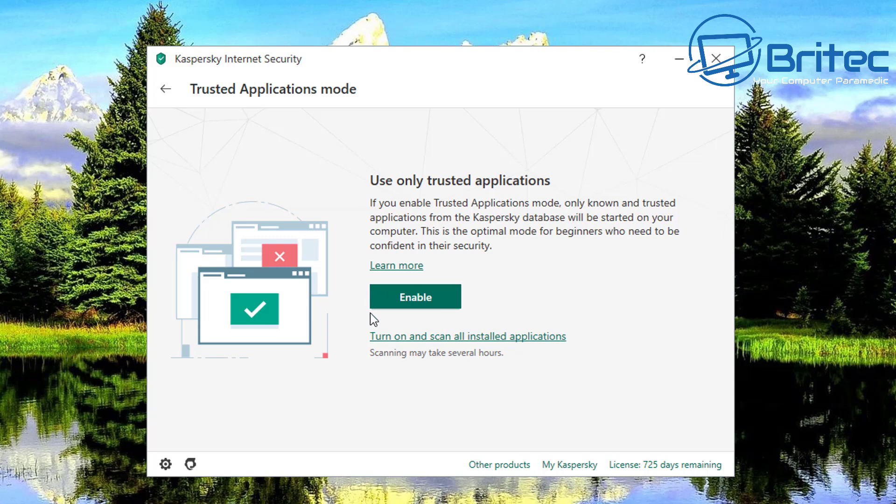
pyautogui.click(450, 299)
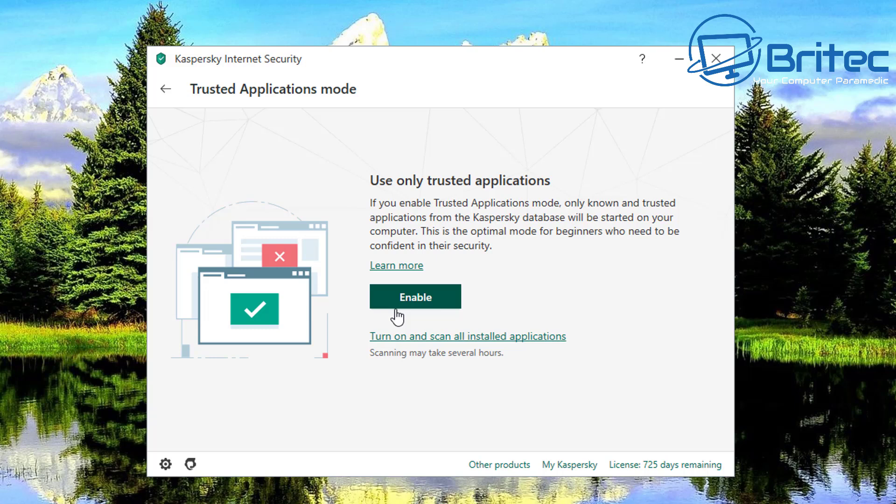
pyautogui.click(166, 89)
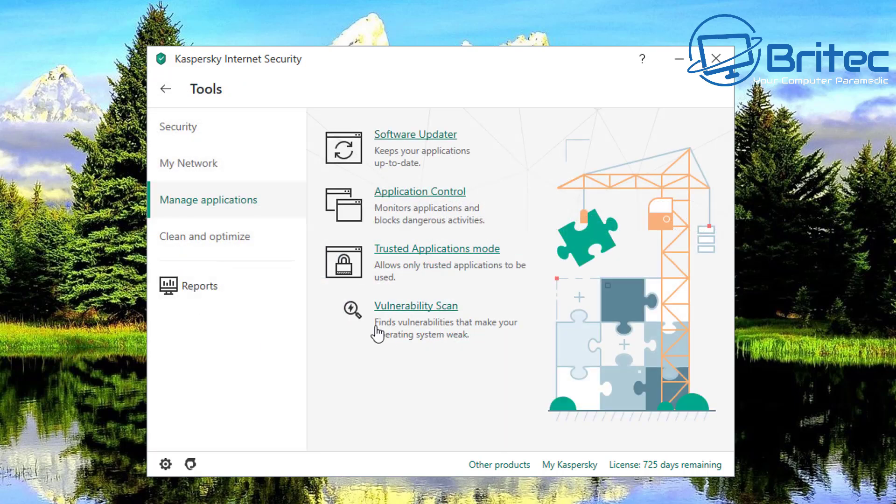
pyautogui.click(405, 307)
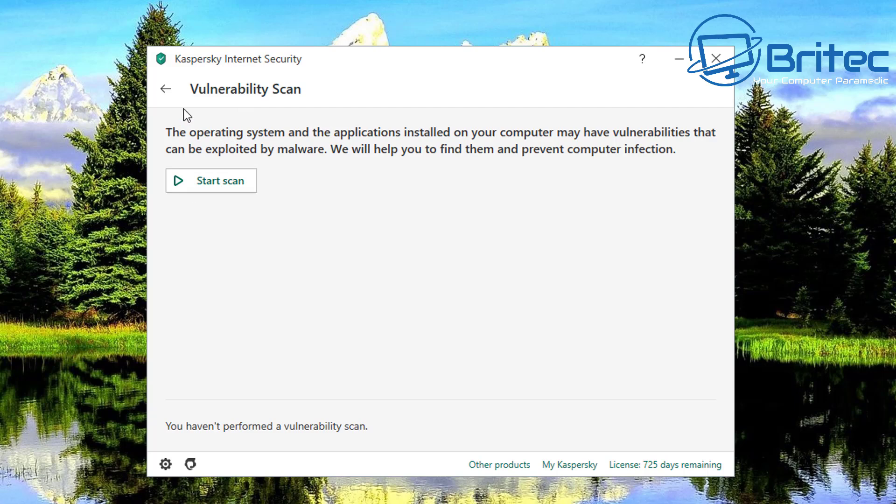
pyautogui.click(166, 89)
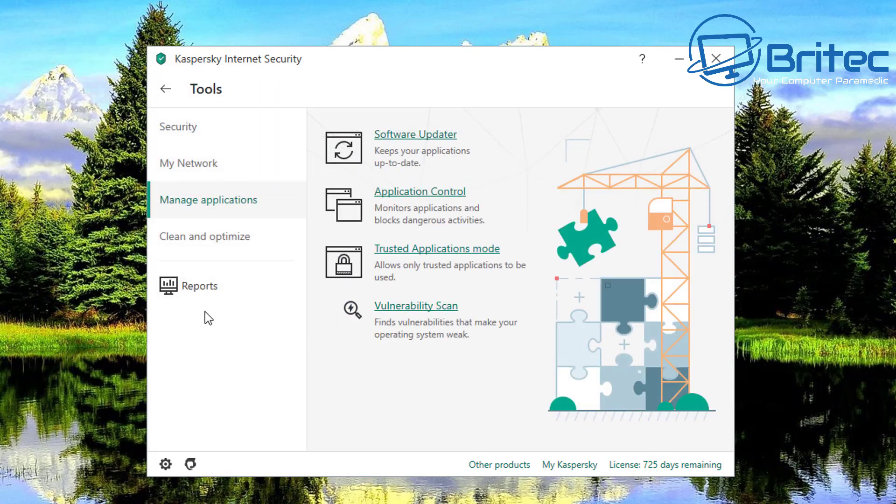
pyautogui.click(164, 241)
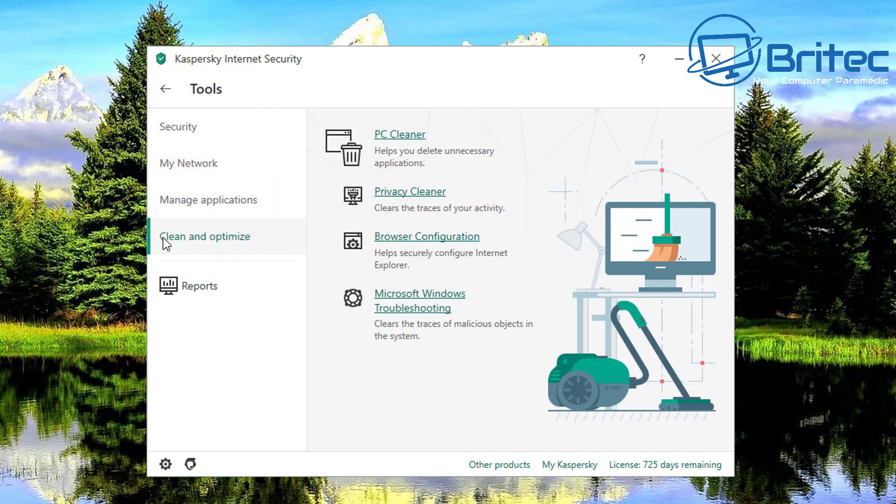
# Look at PC Cleaner and its settings, then return to the Clean and optimize tools.
pyautogui.click(385, 137)
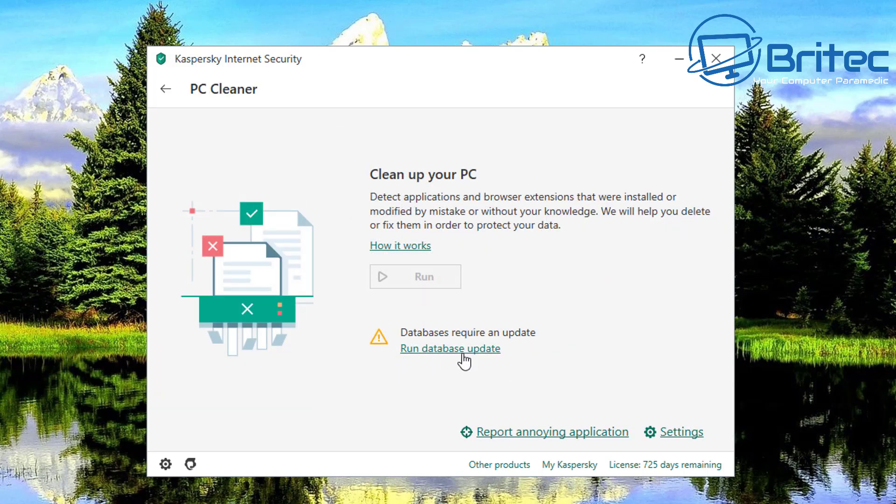
pyautogui.click(677, 433)
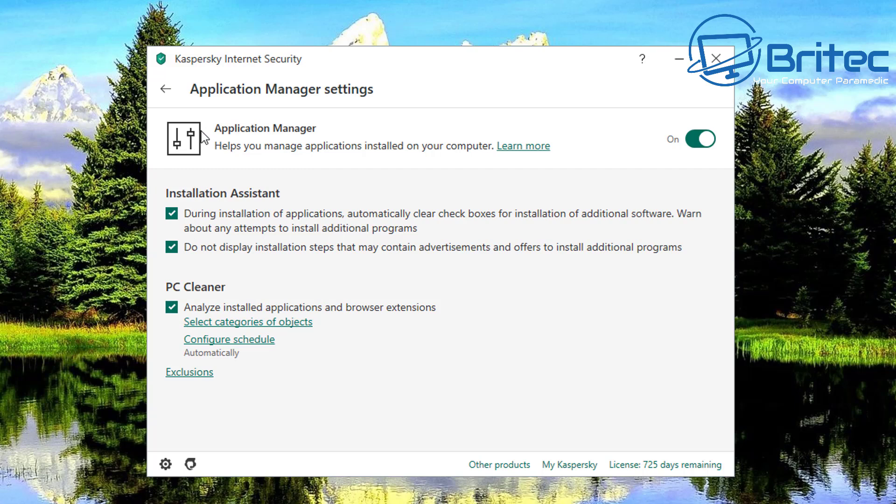
pyautogui.click(162, 90)
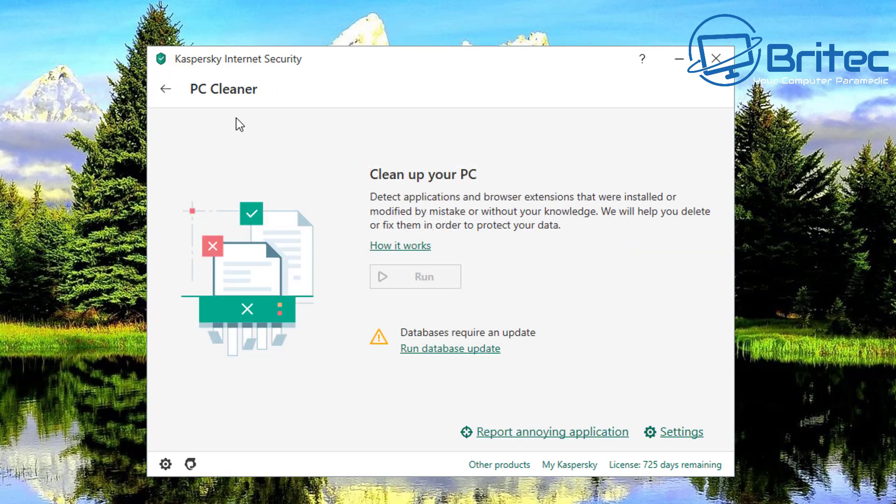
pyautogui.click(164, 89)
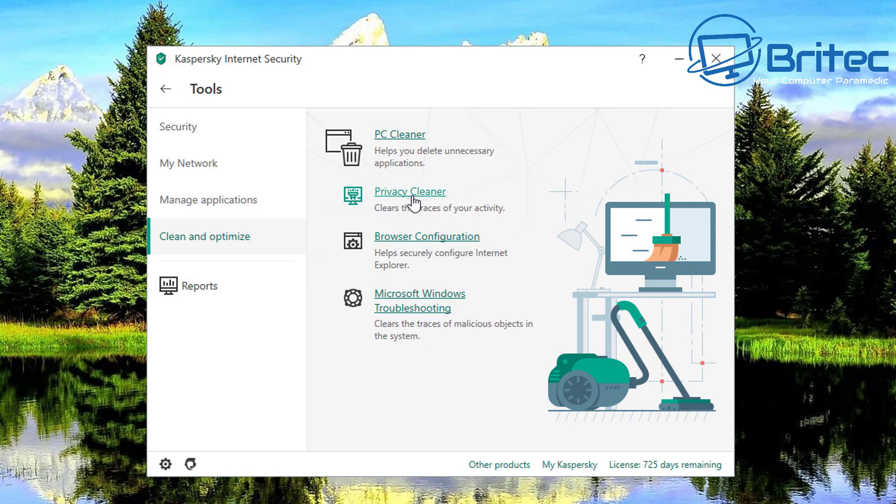
# Open and dismiss the Privacy Cleaner, Browser Configuration and Windows Troubleshooting wizards, then go to Reports.
pyautogui.click(392, 194)
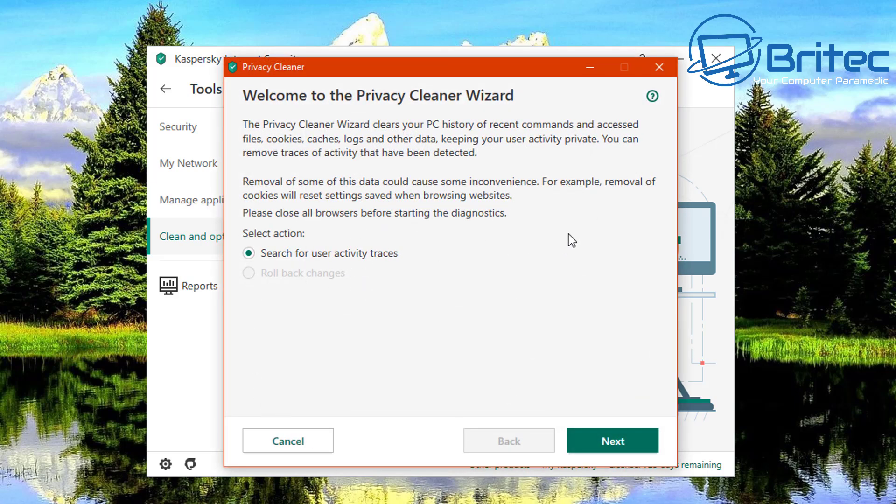
pyautogui.click(306, 447)
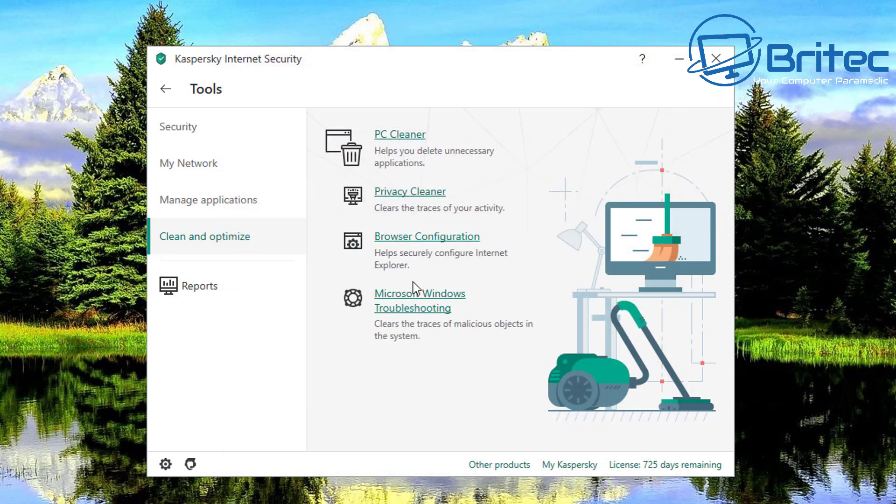
pyautogui.click(401, 238)
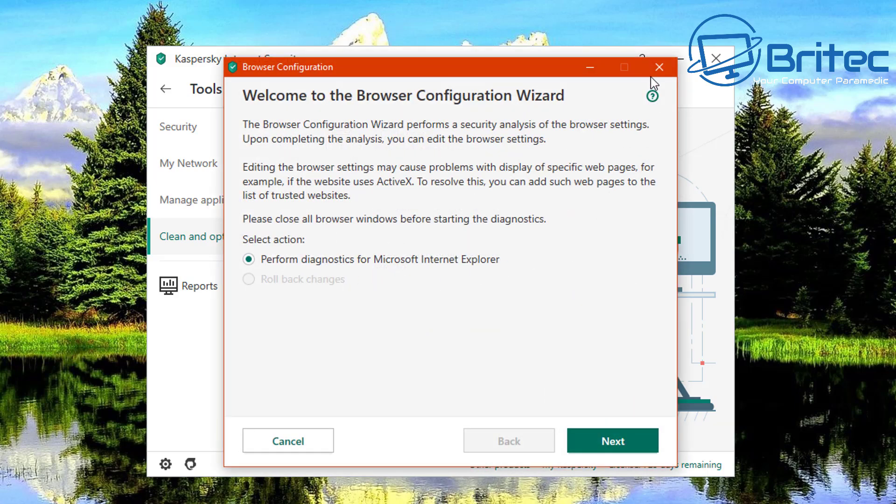
pyautogui.click(658, 66)
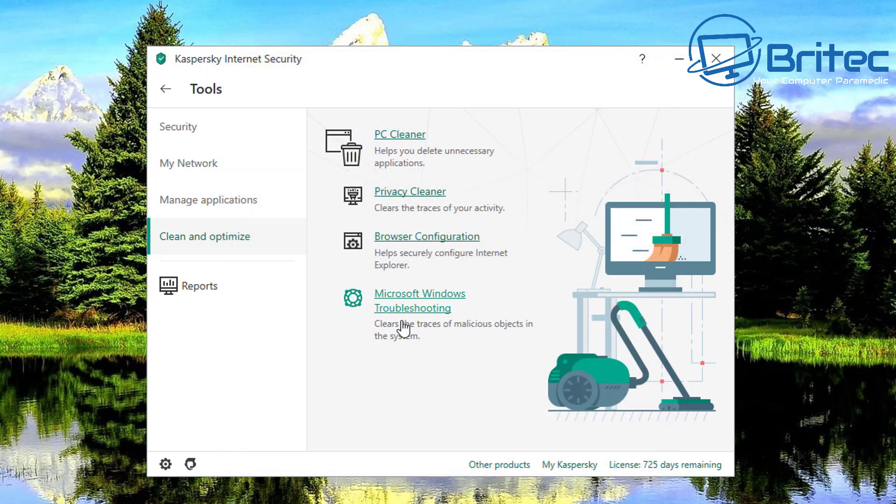
pyautogui.click(410, 308)
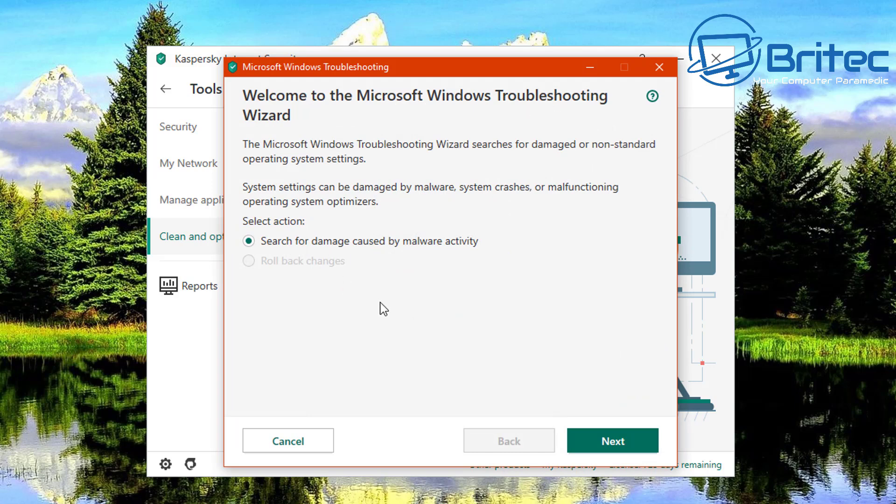
pyautogui.click(658, 67)
pyautogui.click(200, 288)
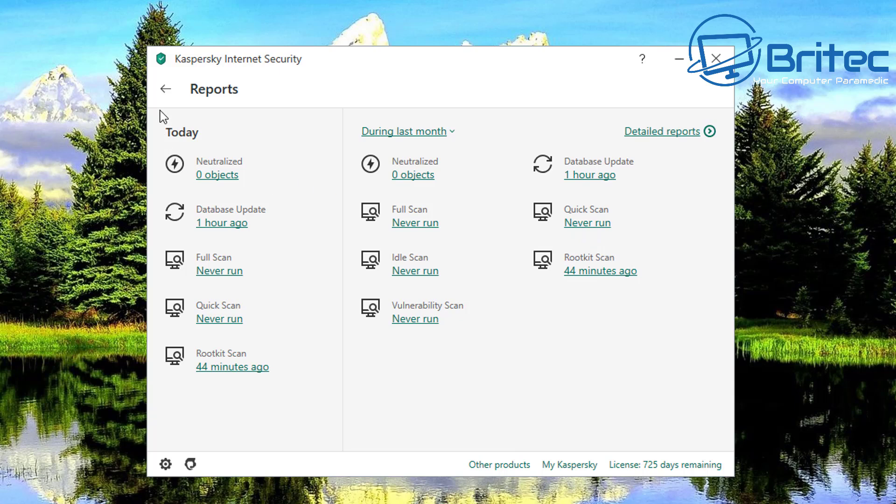
# Go back from Reports through Tools to the home screen.
pyautogui.click(165, 88)
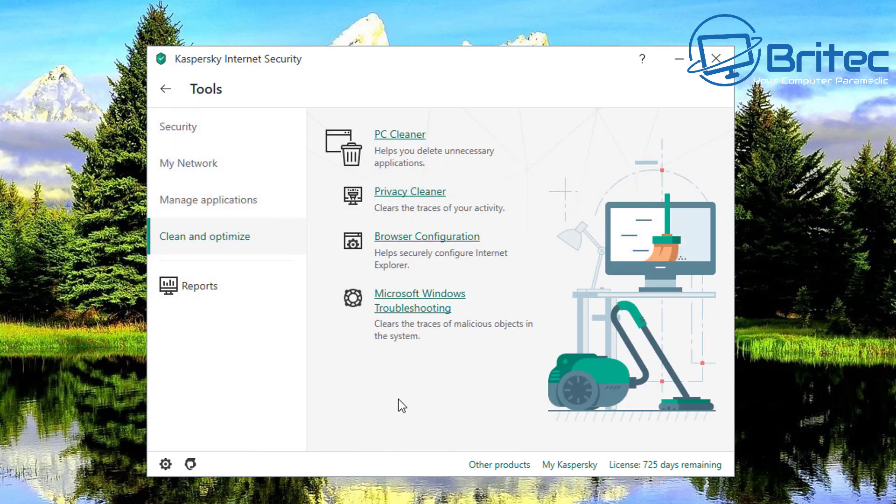
pyautogui.click(167, 89)
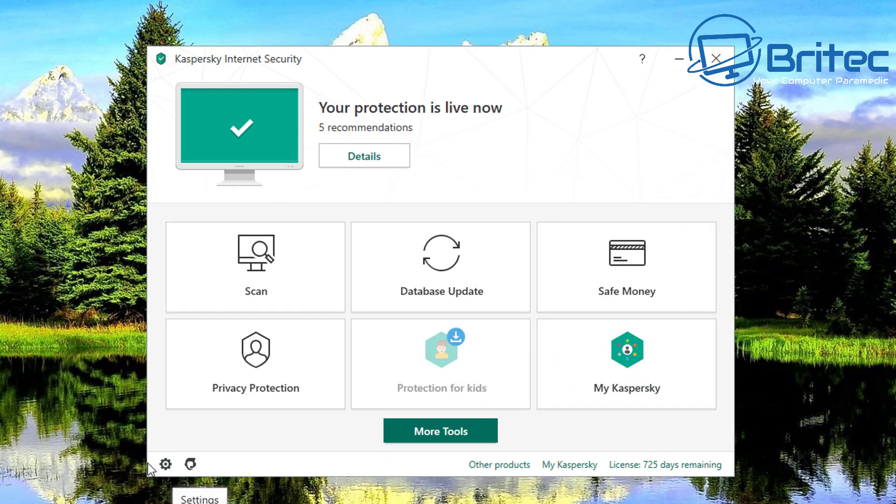
# Open Settings, preview the security level and manage-settings menus, then show Protection components.
pyautogui.click(164, 464)
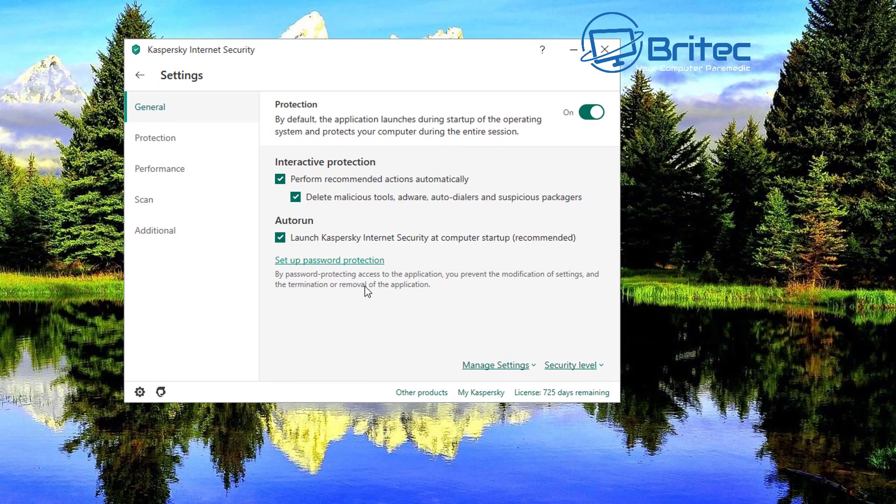
pyautogui.click(588, 367)
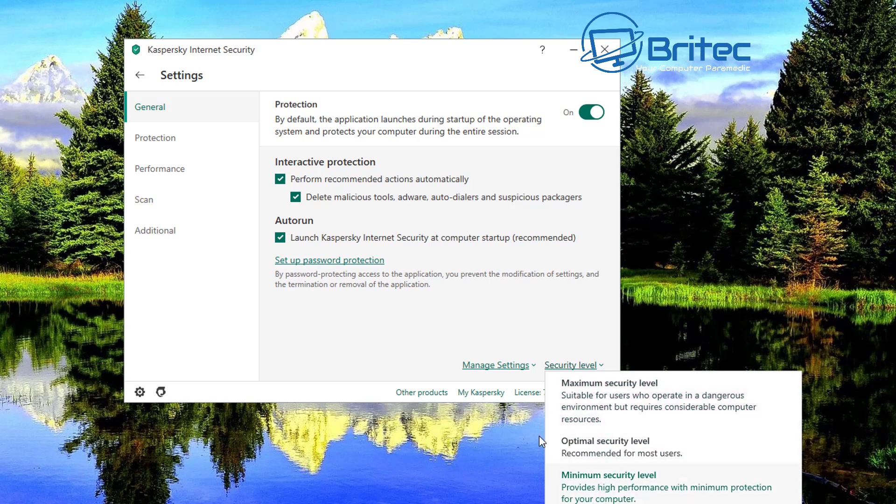
pyautogui.click(501, 371)
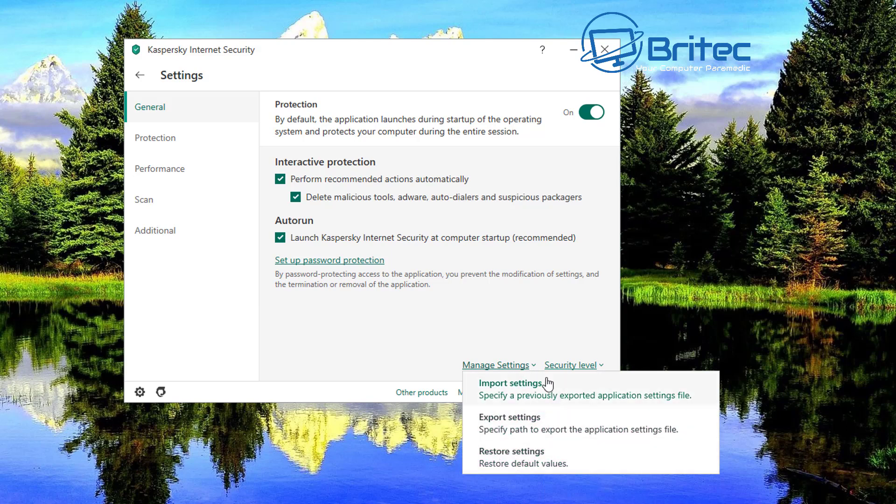
pyautogui.click(415, 353)
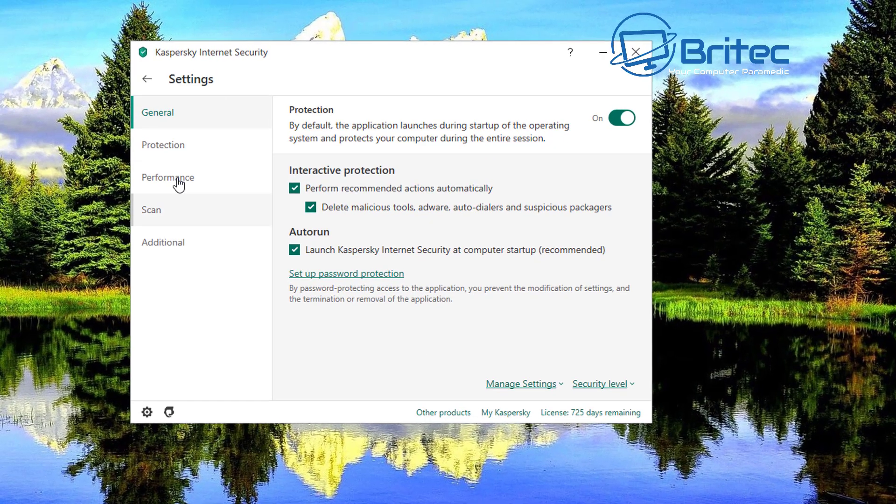
pyautogui.click(158, 141)
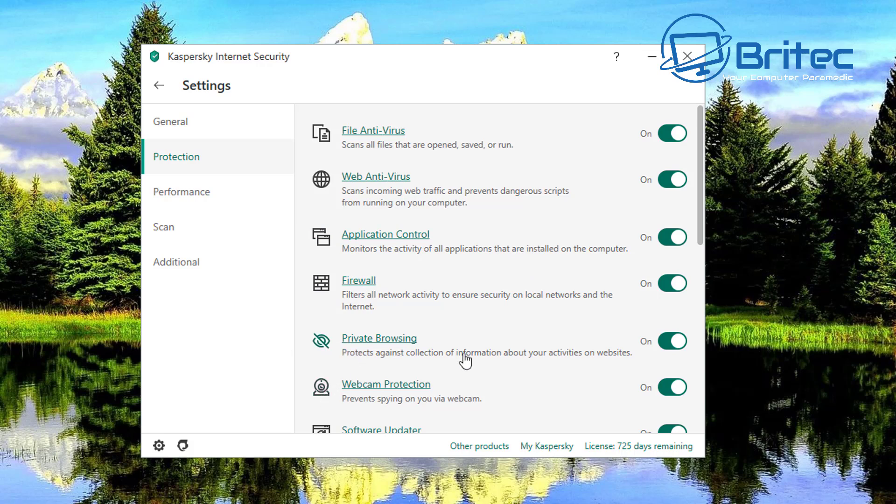
# Browse the full Protection component list, then show the Performance section with Gaming mode and Idle Scan.
pyautogui.scroll(-2, 426, 393)
pyautogui.scroll(-1, 390, 250)
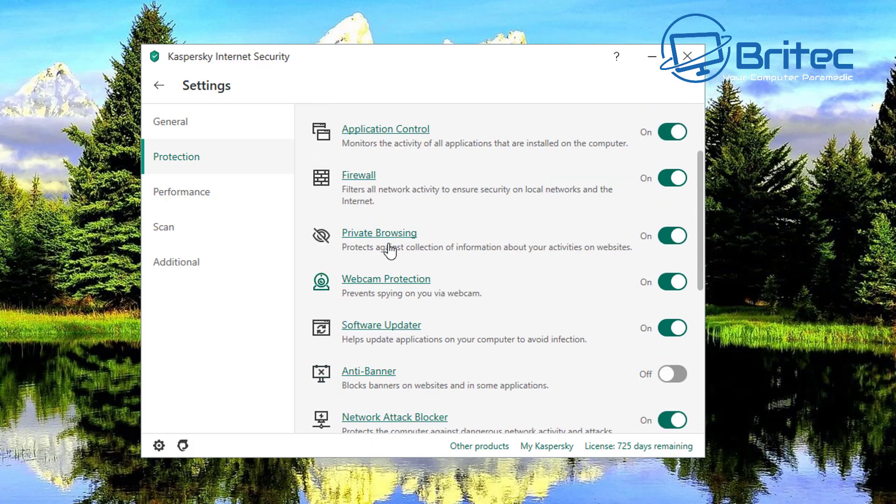
pyautogui.scroll(-1, 384, 400)
pyautogui.scroll(-1, 384, 400)
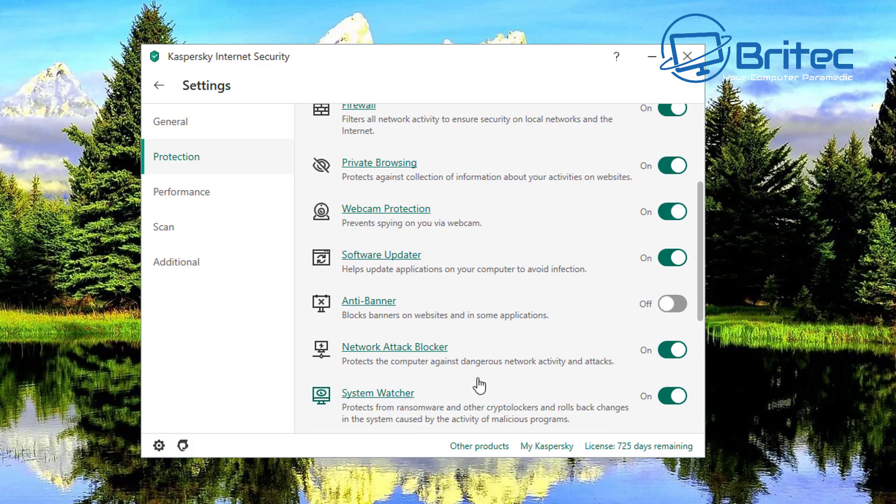
pyautogui.scroll(5, 597, 357)
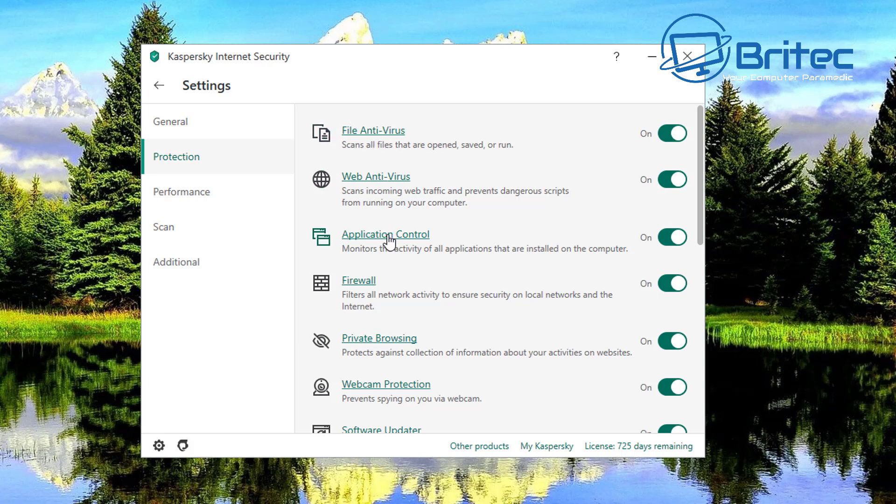
pyautogui.click(189, 192)
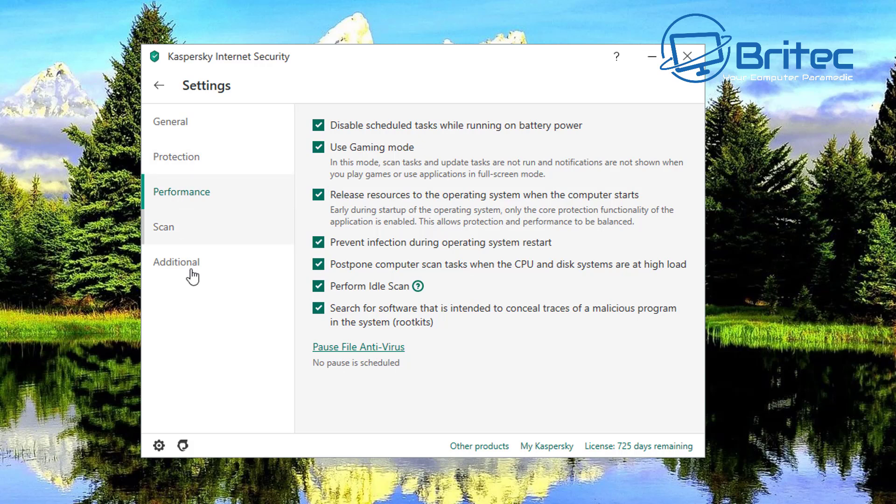
# Review the Scan settings' threat-action, external-device and advanced choices, leaving them unchanged.
pyautogui.click(164, 227)
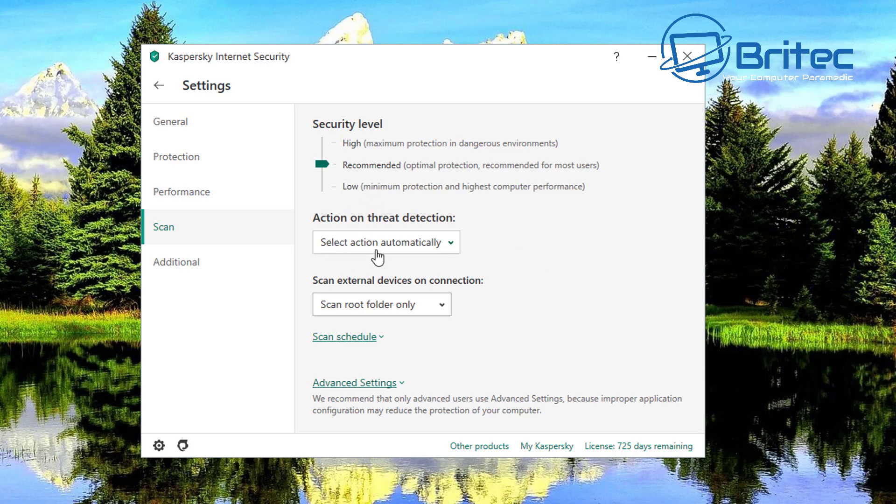
pyautogui.click(448, 245)
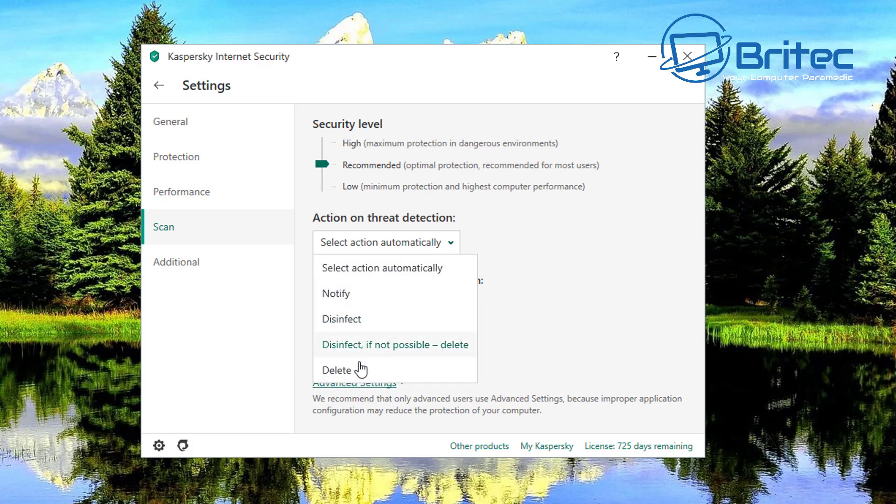
pyautogui.click(662, 317)
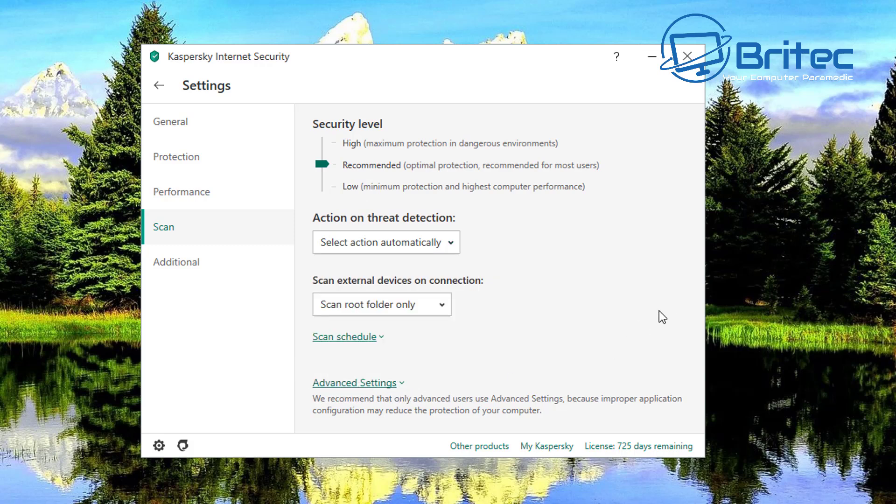
pyautogui.click(438, 313)
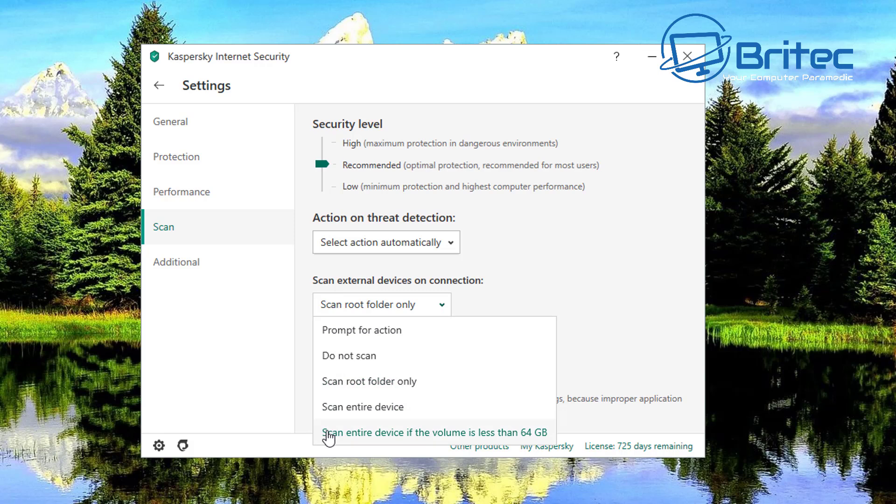
pyautogui.click(590, 336)
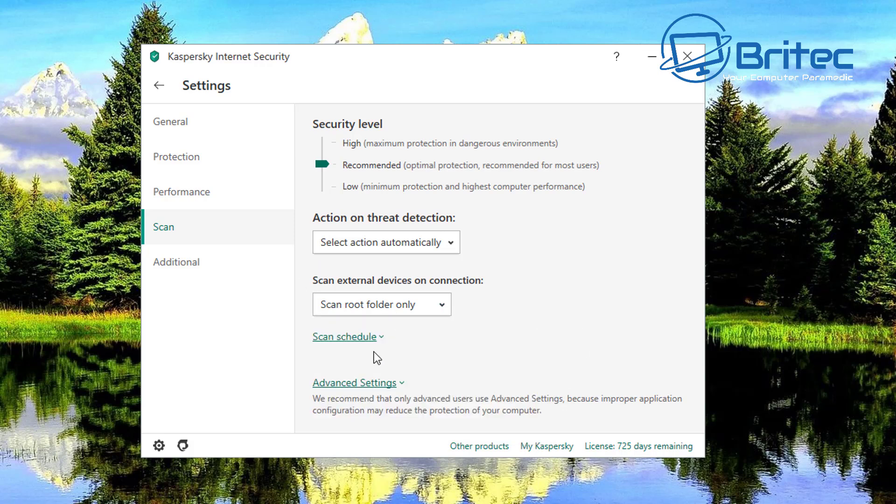
pyautogui.click(377, 384)
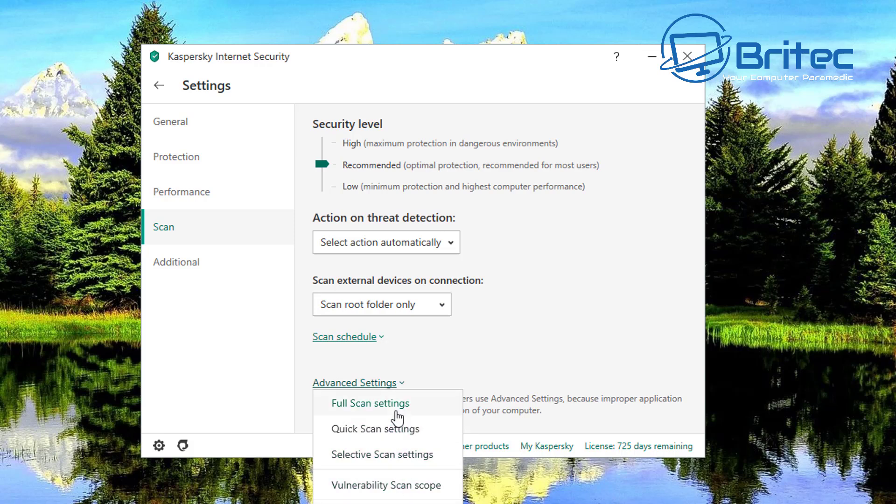
pyautogui.click(505, 359)
# Look through the Additional settings, then return to the home screen.
pyautogui.click(220, 259)
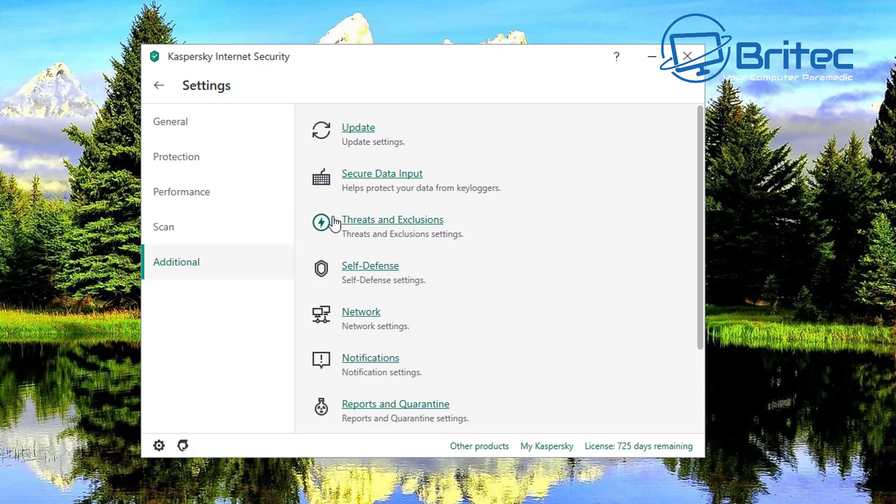
pyautogui.scroll(-3, 343, 410)
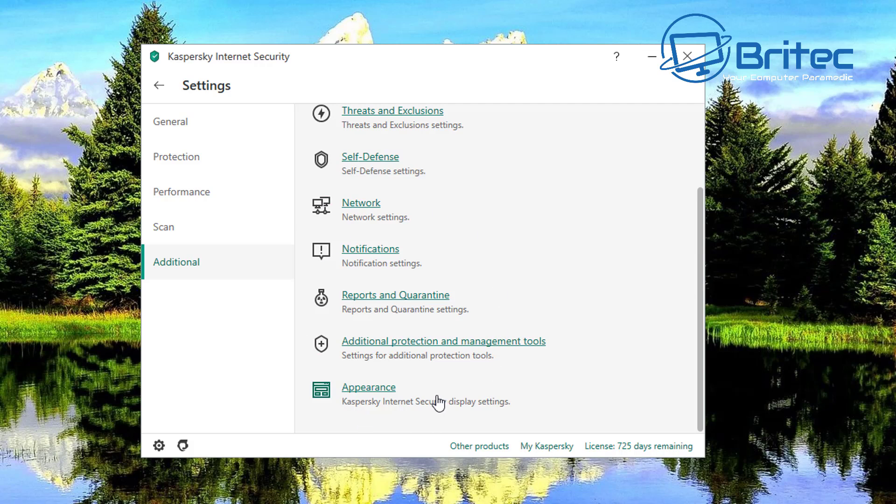
pyautogui.scroll(5, 453, 414)
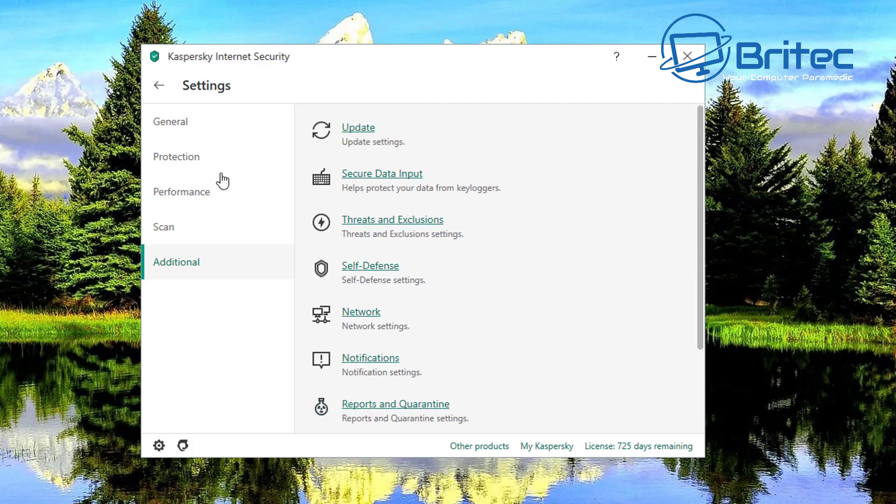
pyautogui.click(159, 86)
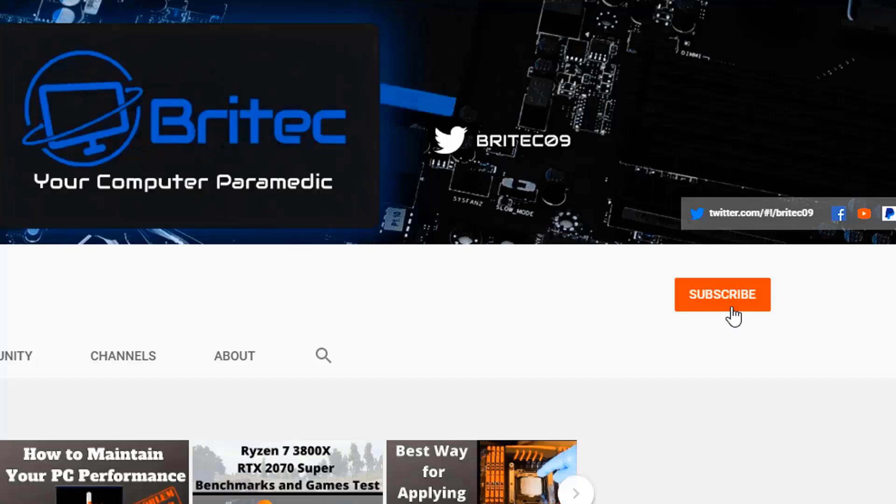
# Subscribe to the Britec channel with notifications set to All.
pyautogui.click(732, 316)
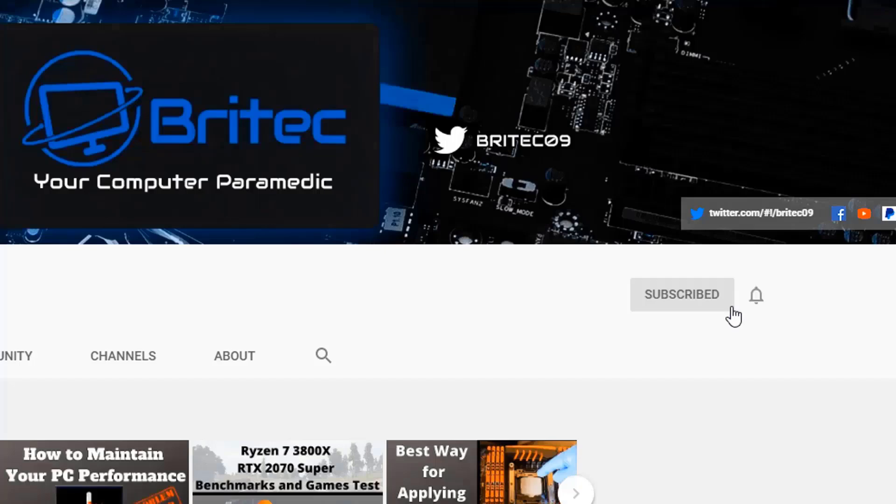
pyautogui.click(758, 301)
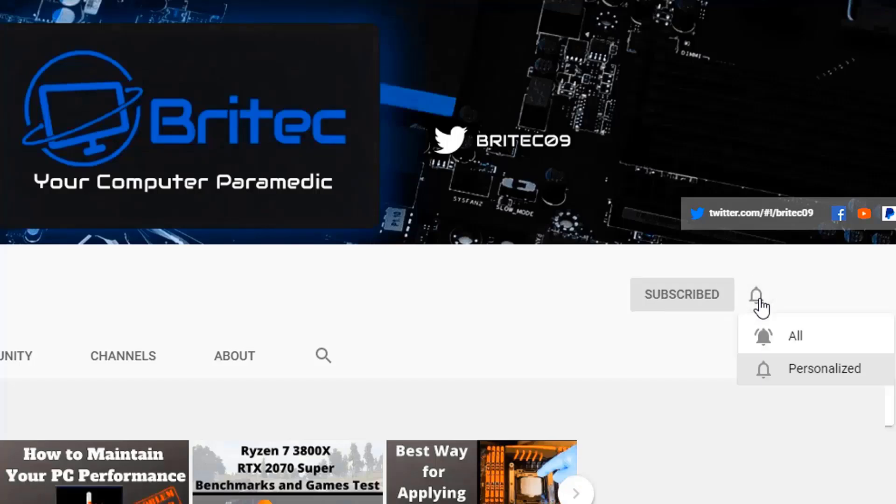
pyautogui.click(779, 341)
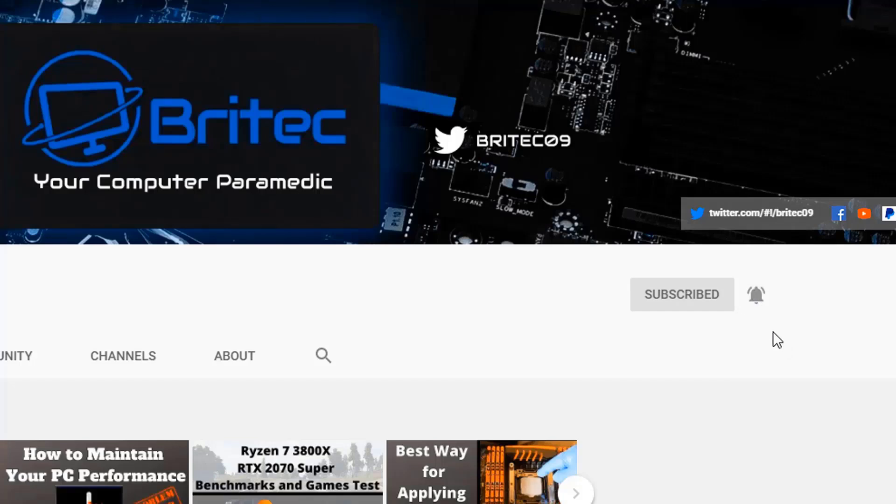